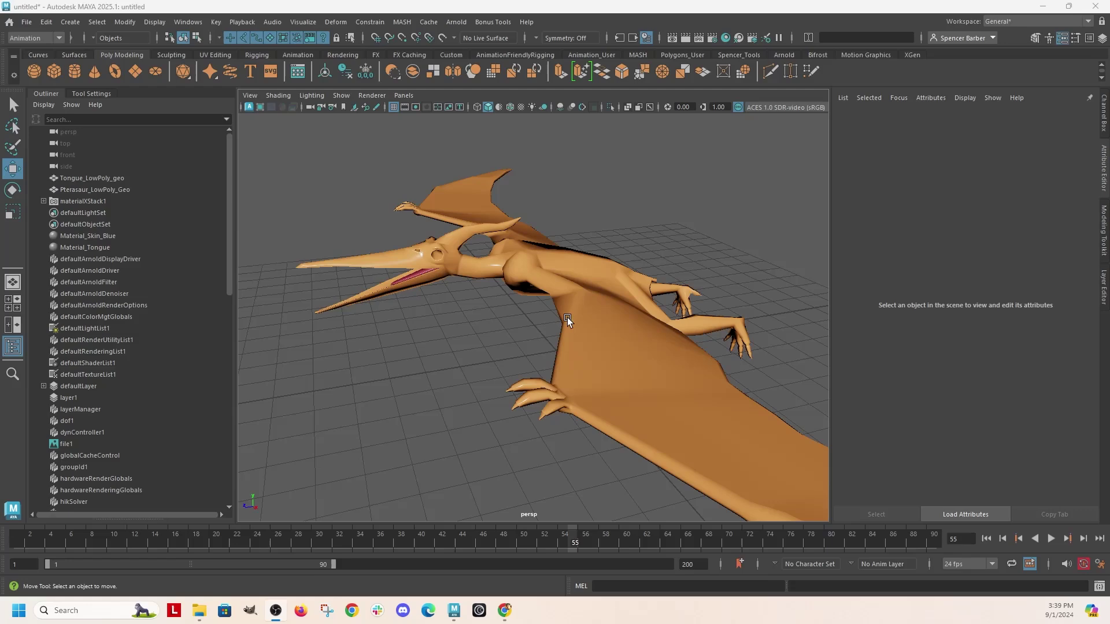
Step: Select the pterosaur mesh and bring up the attributes of its Material_Skin_Orange material
click(569, 300)
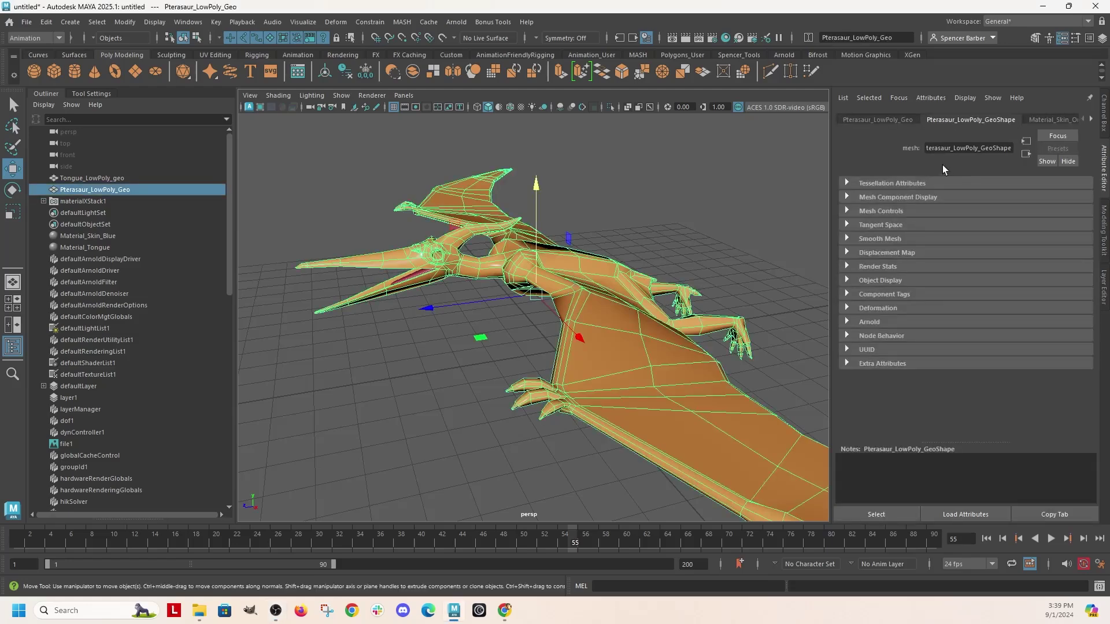
click(1020, 120)
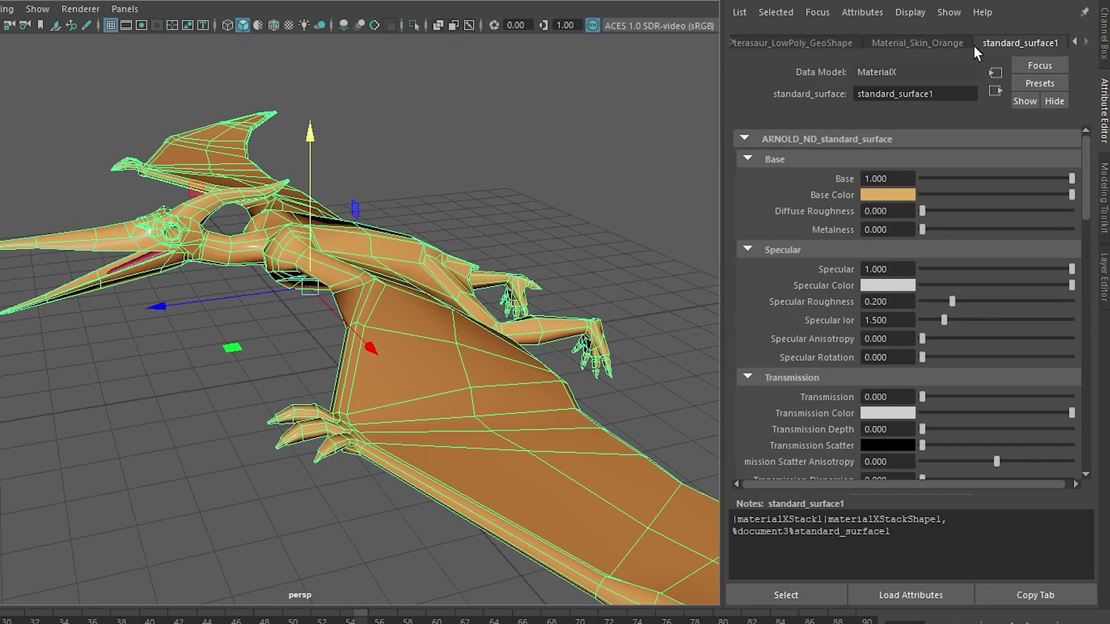
click(919, 44)
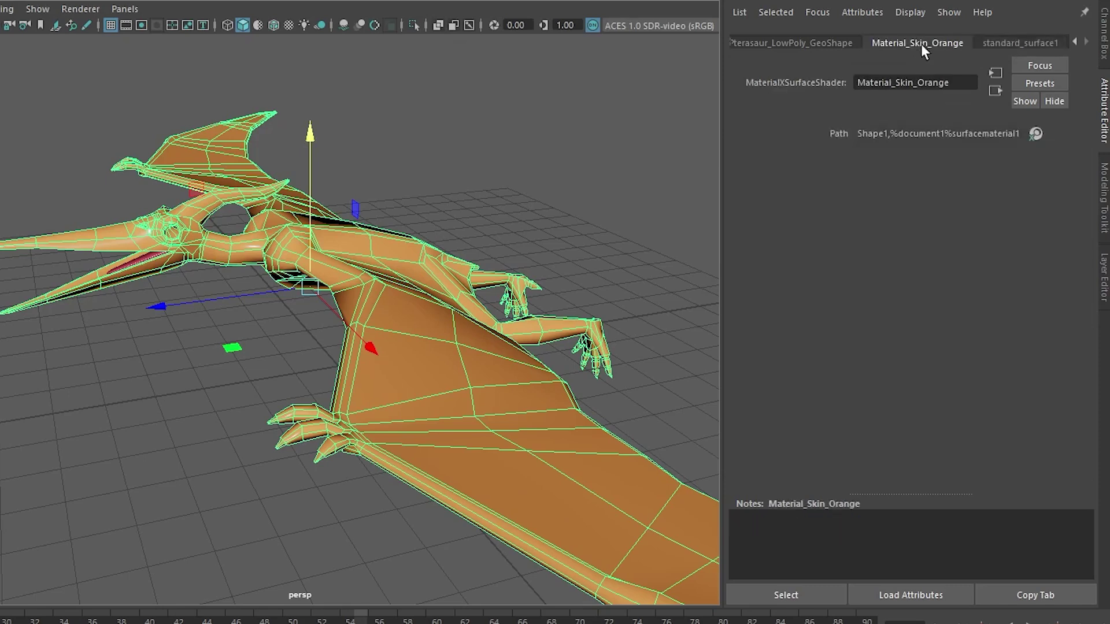
Step: Try to delete the orange skin material while its attributes are shown, undo the deletion, and deselect the mesh
key(Delete)
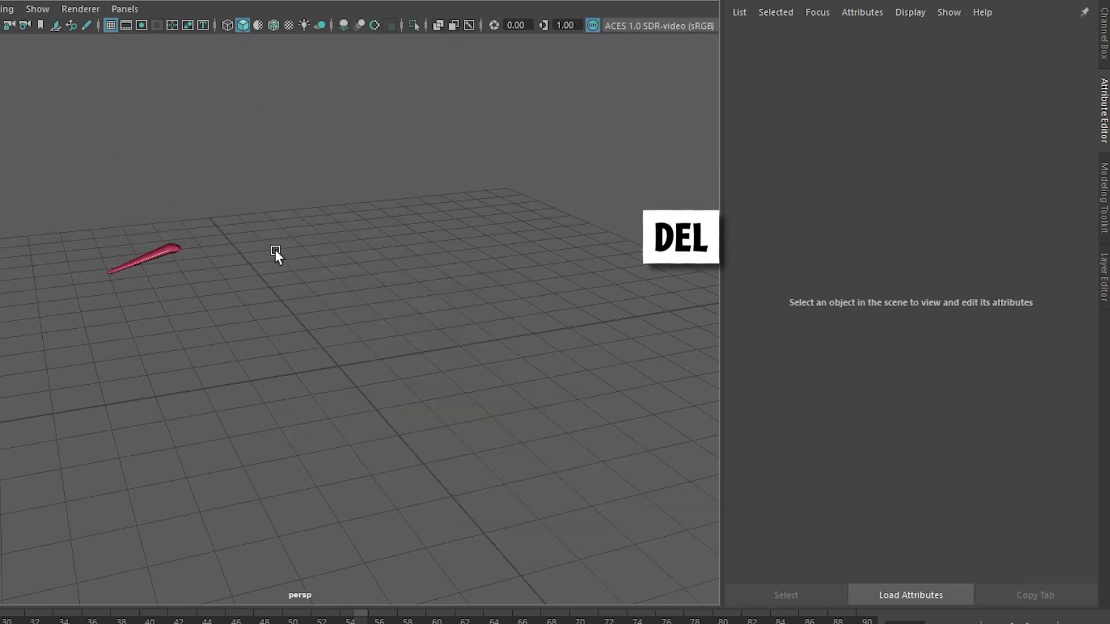
key(ctrl+z)
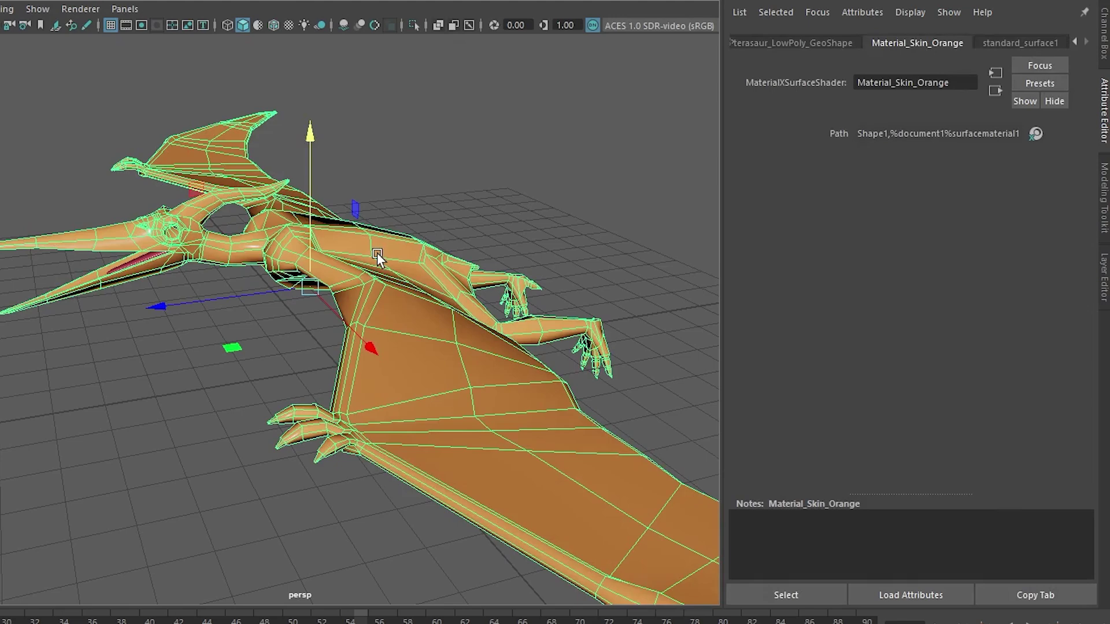
click(422, 148)
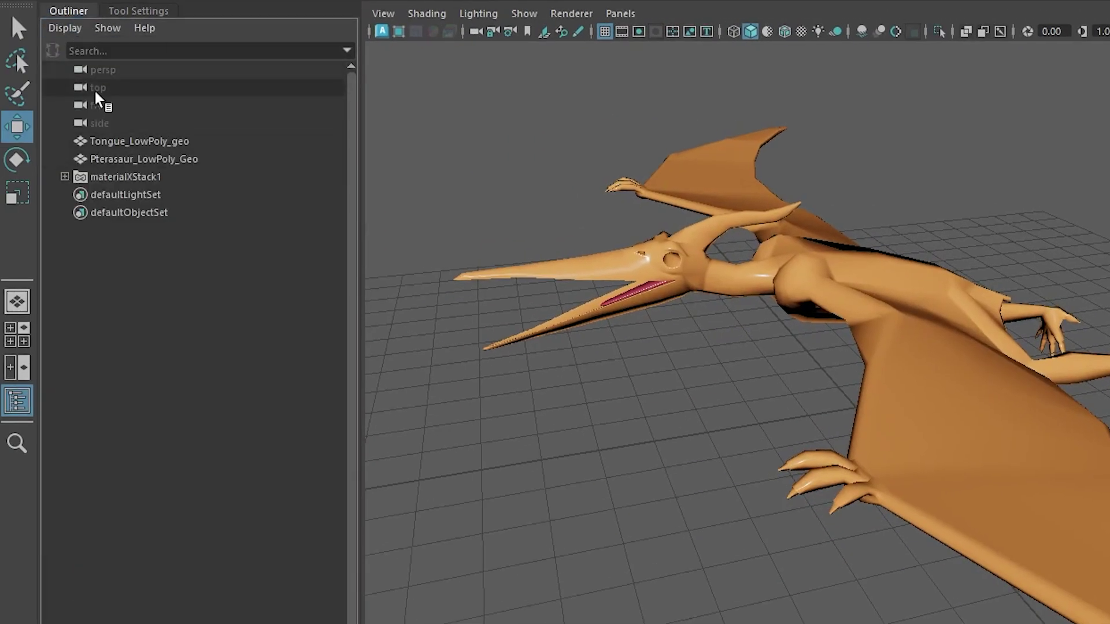
Step: Turn off DAG Objects Only in the Outliner so materials are listed, and delete Material_Tongue from it
click(65, 28)
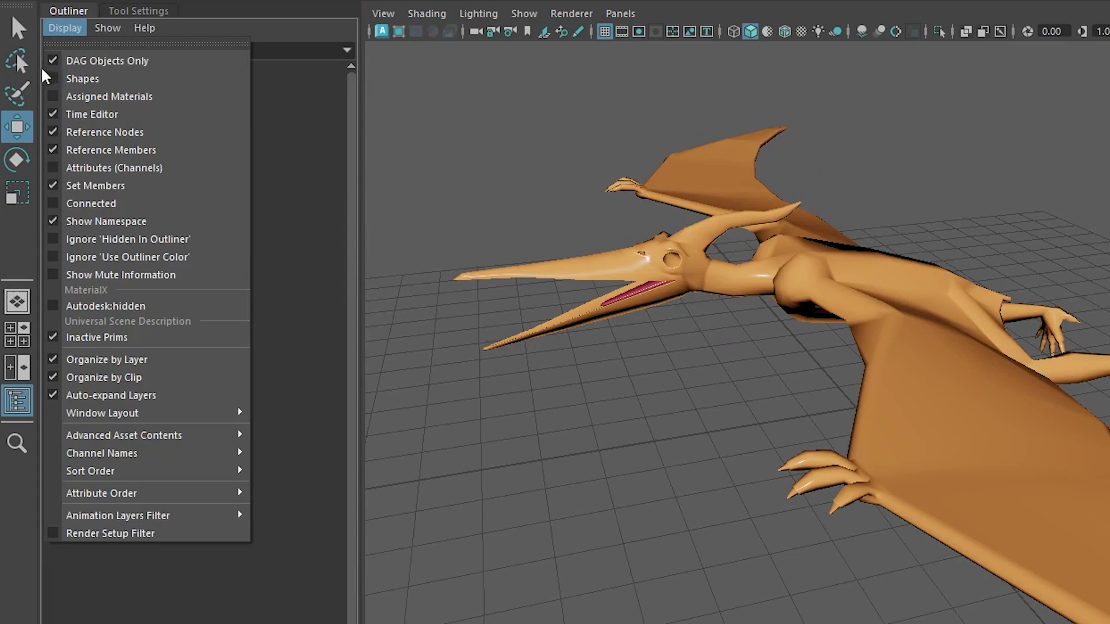
click(112, 63)
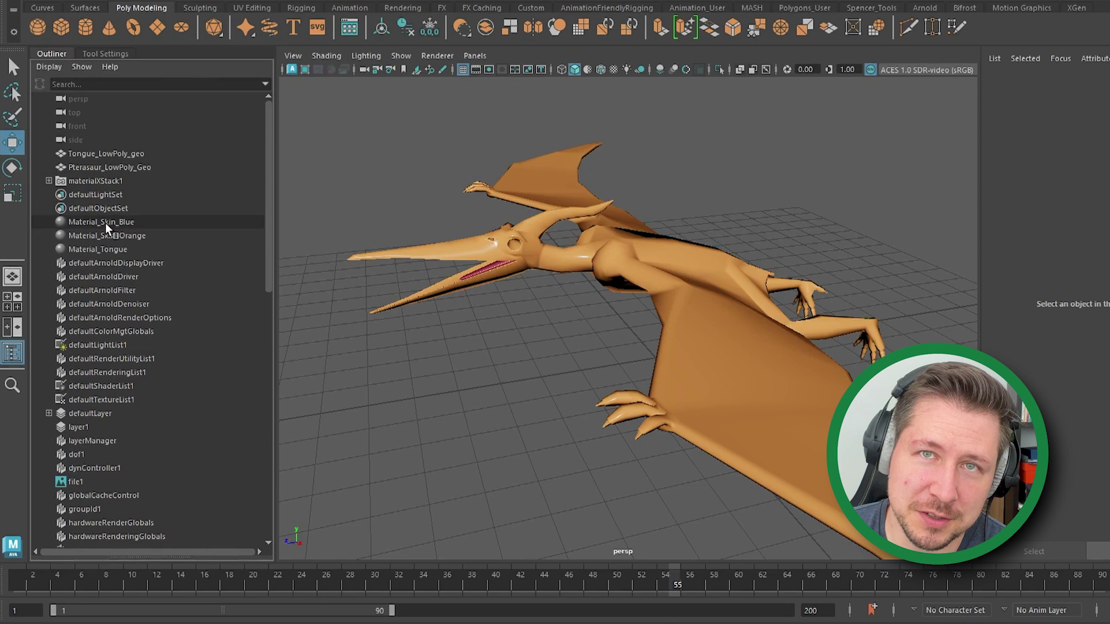
drag(268, 129, 185, 388)
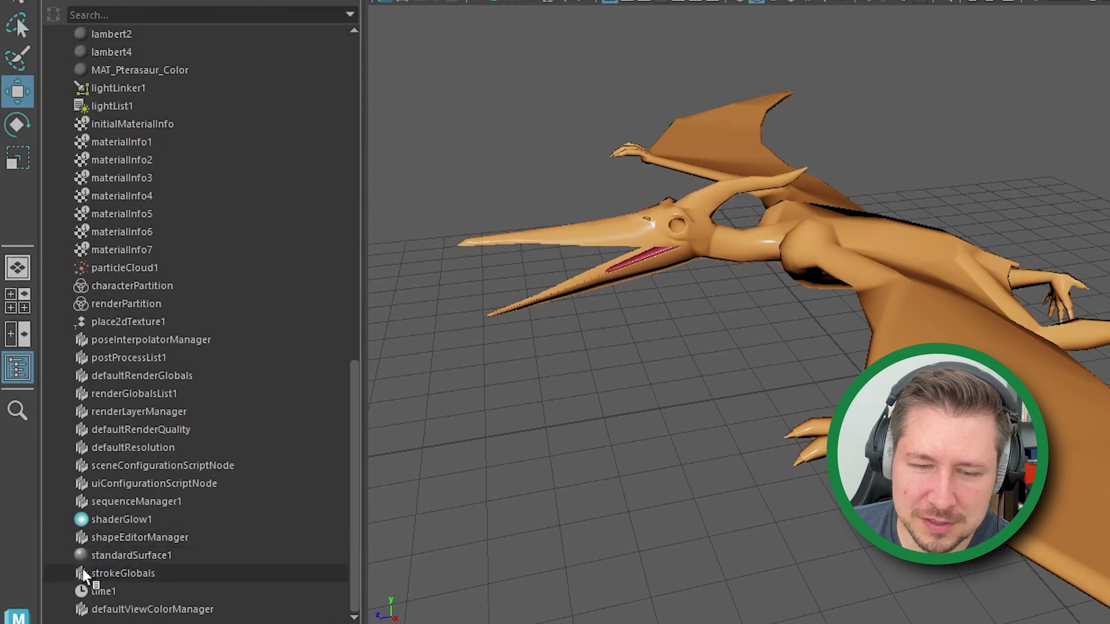
scroll(87, 570, up, 8)
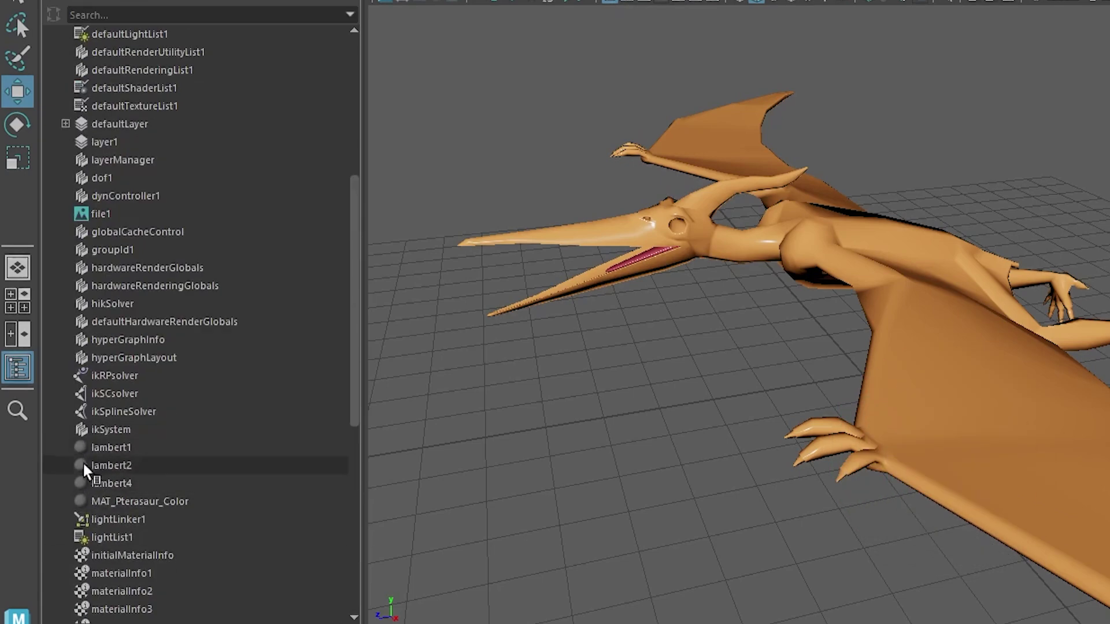
scroll(87, 462, up, 6)
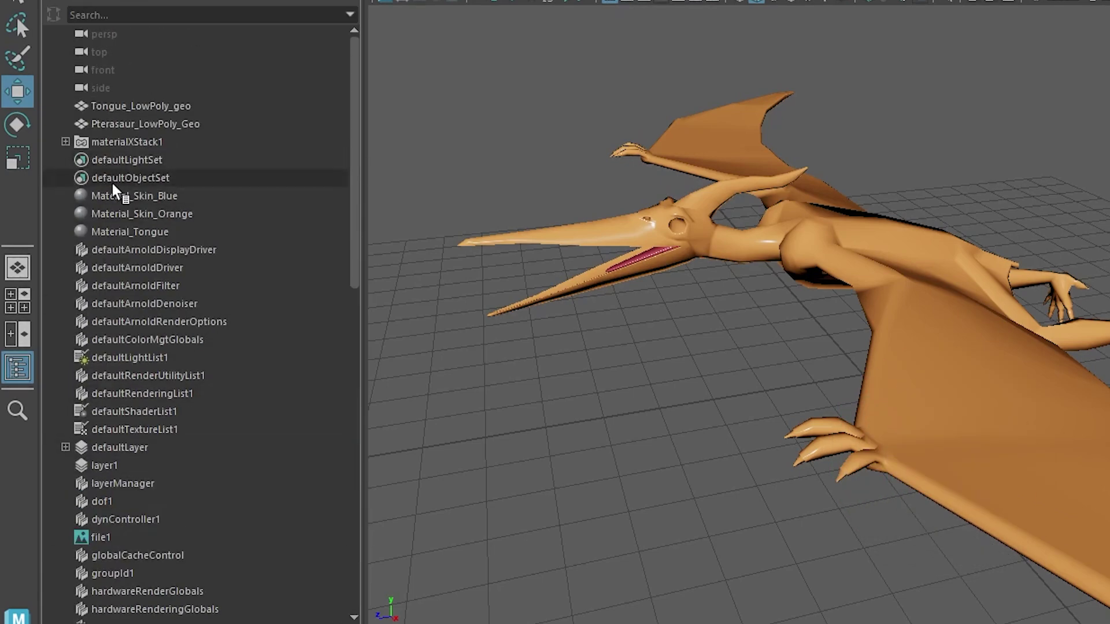
click(96, 233)
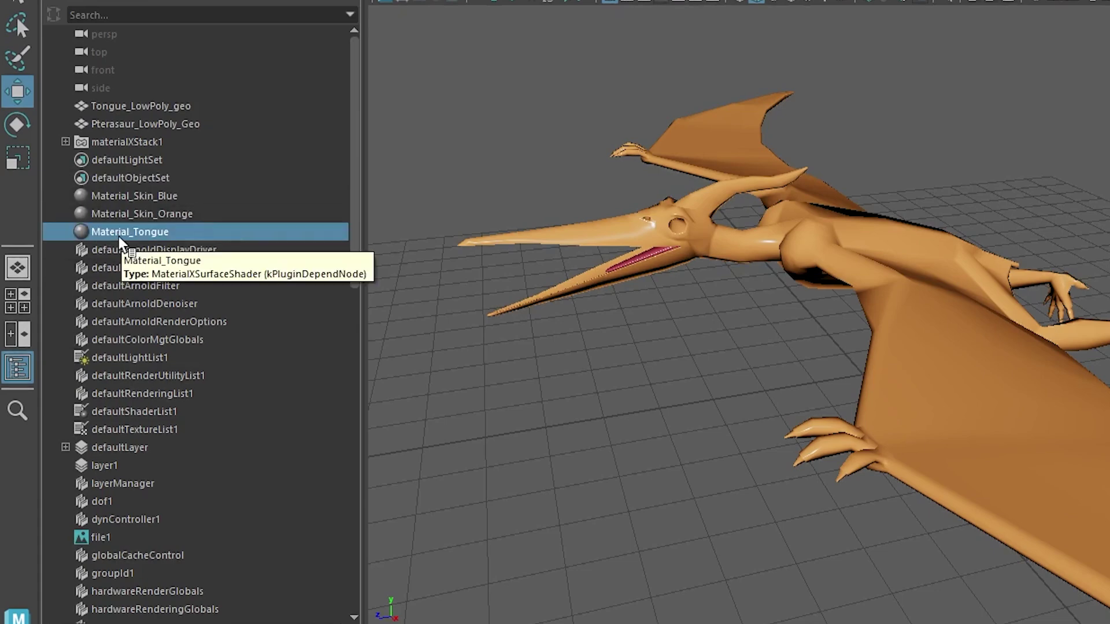
key(Delete)
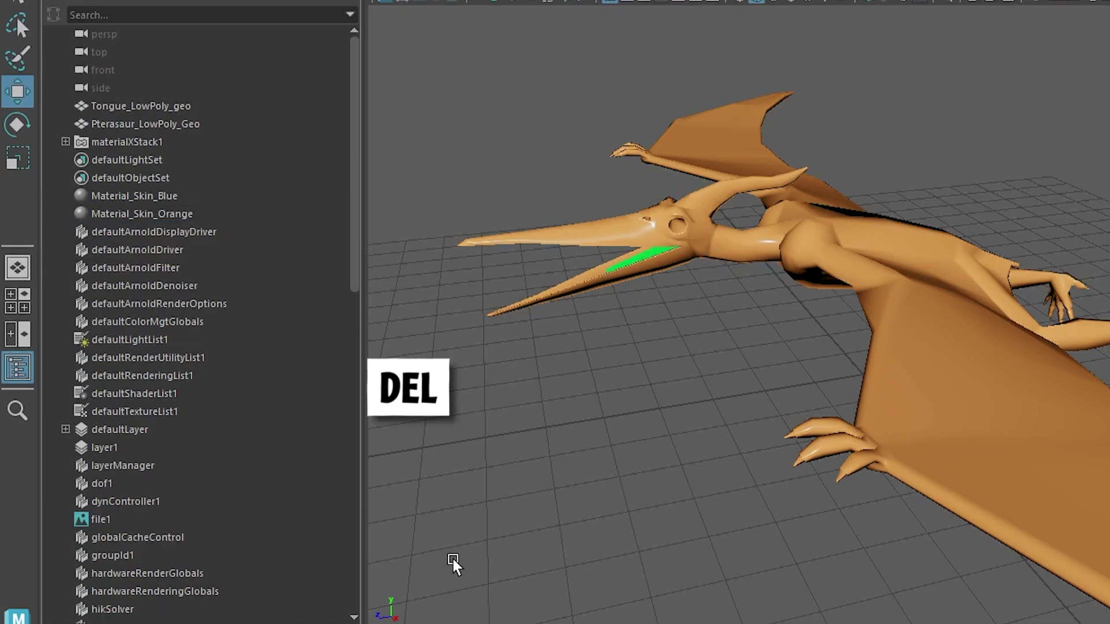
Step: Assign the existing blue skin material to the pterosaur's tongue mesh, and deselect the tongue
alt+drag(663, 339, 748, 342)
alt+right_drag(748, 341, 713, 448)
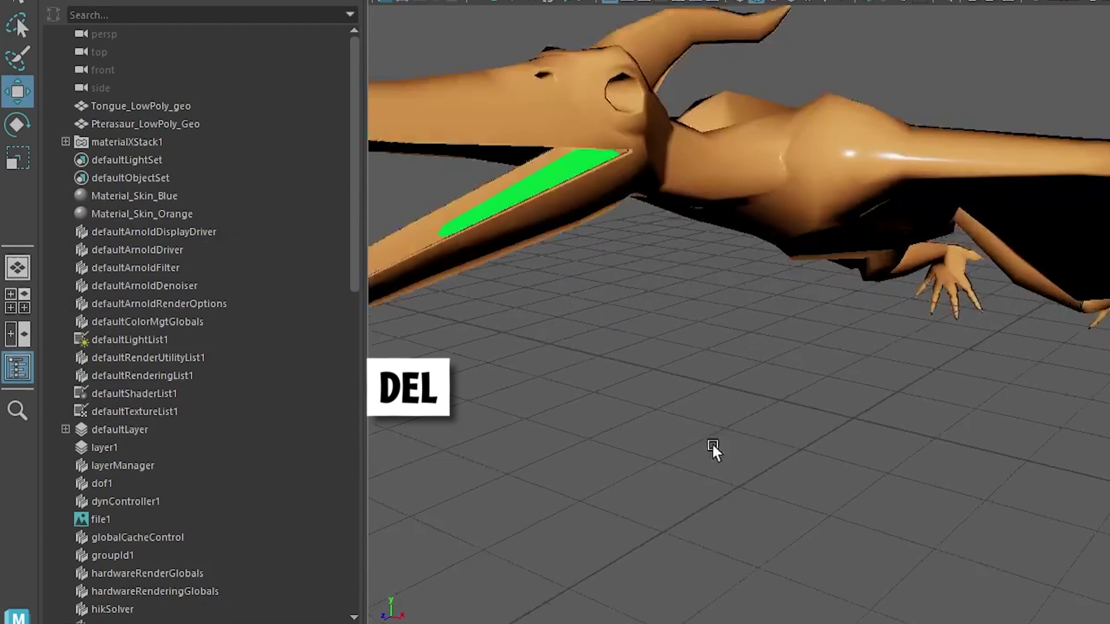
alt+middle_drag(713, 449, 890, 391)
alt+right_drag(653, 254, 698, 265)
click(765, 171)
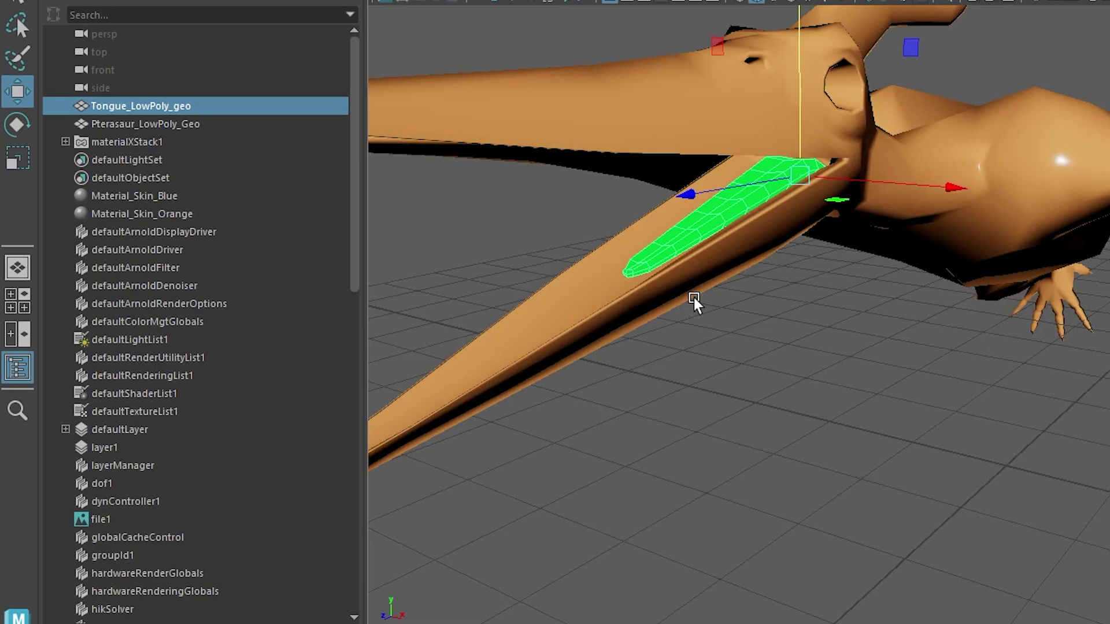
alt+drag(656, 282, 779, 224)
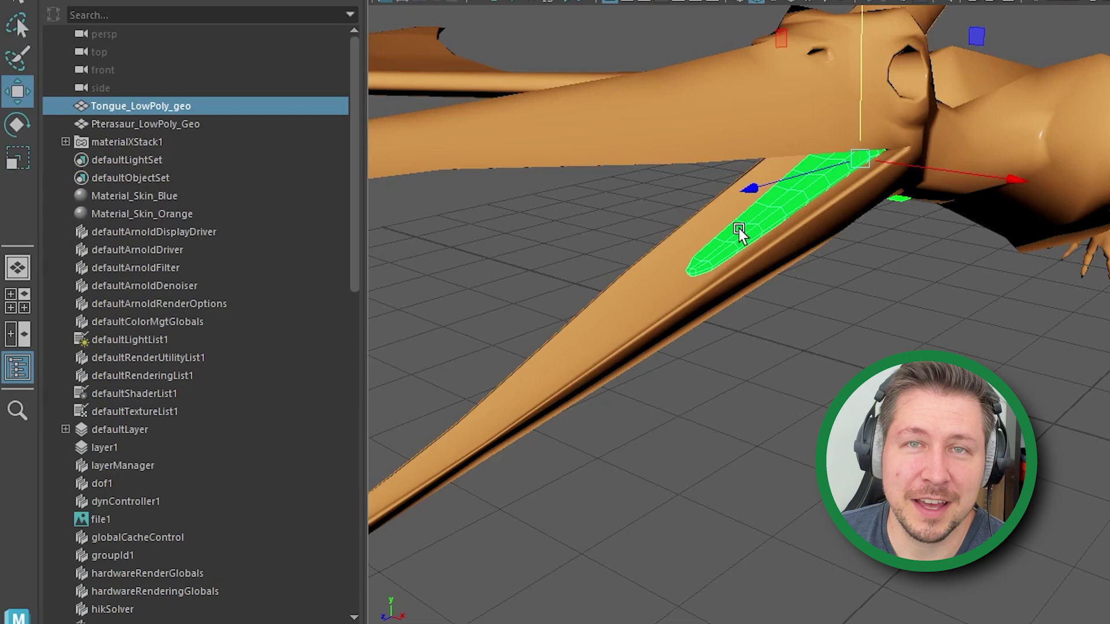
right_click(764, 218)
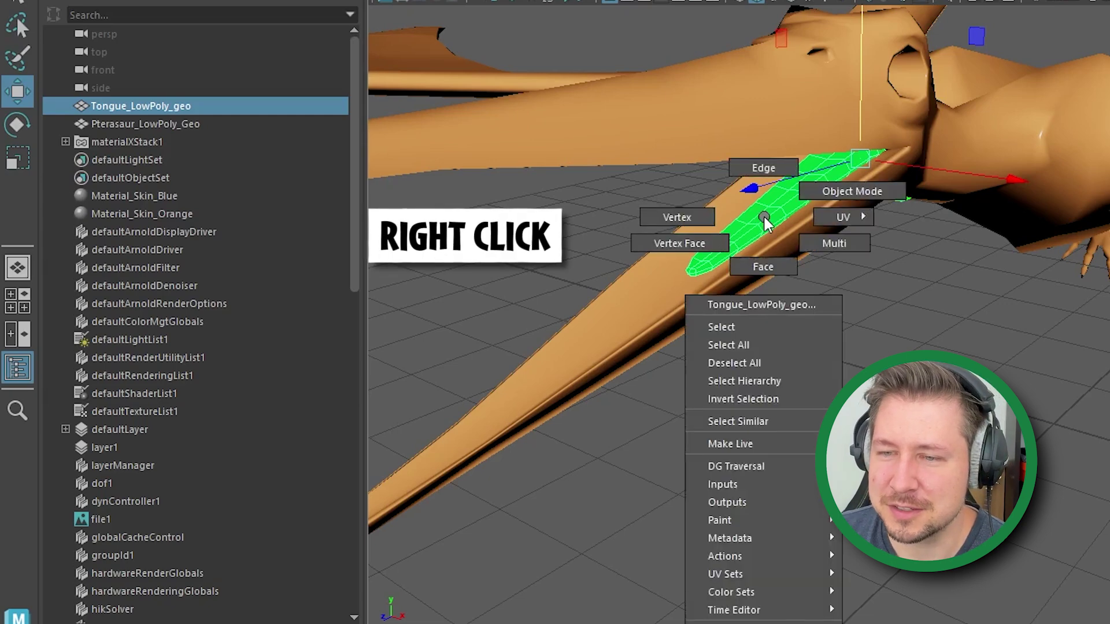
mouse_move(772, 617)
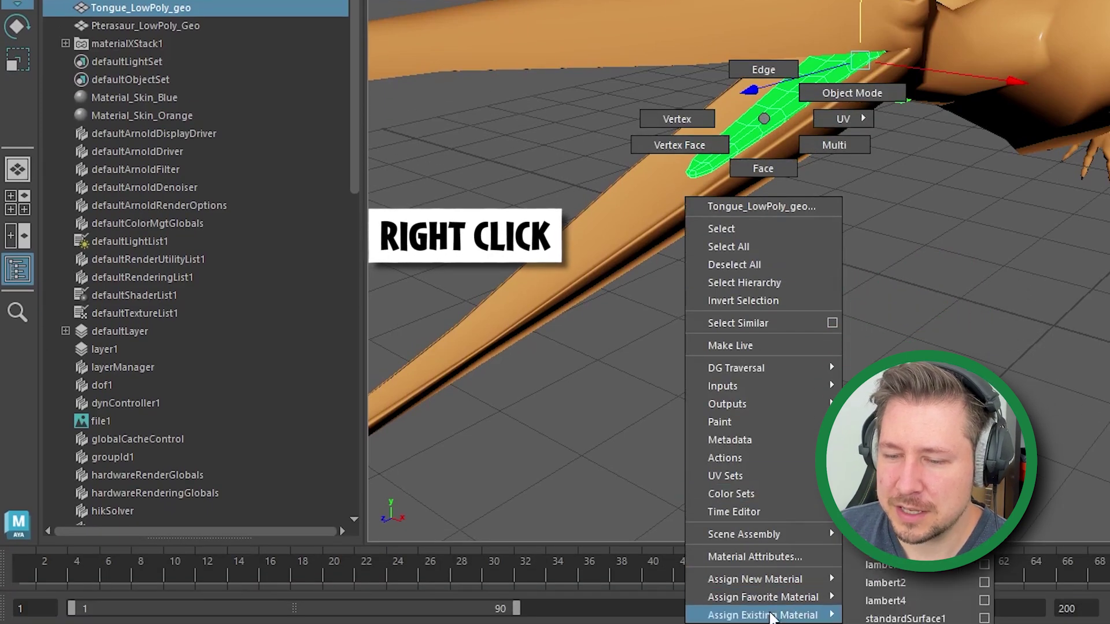
click(895, 529)
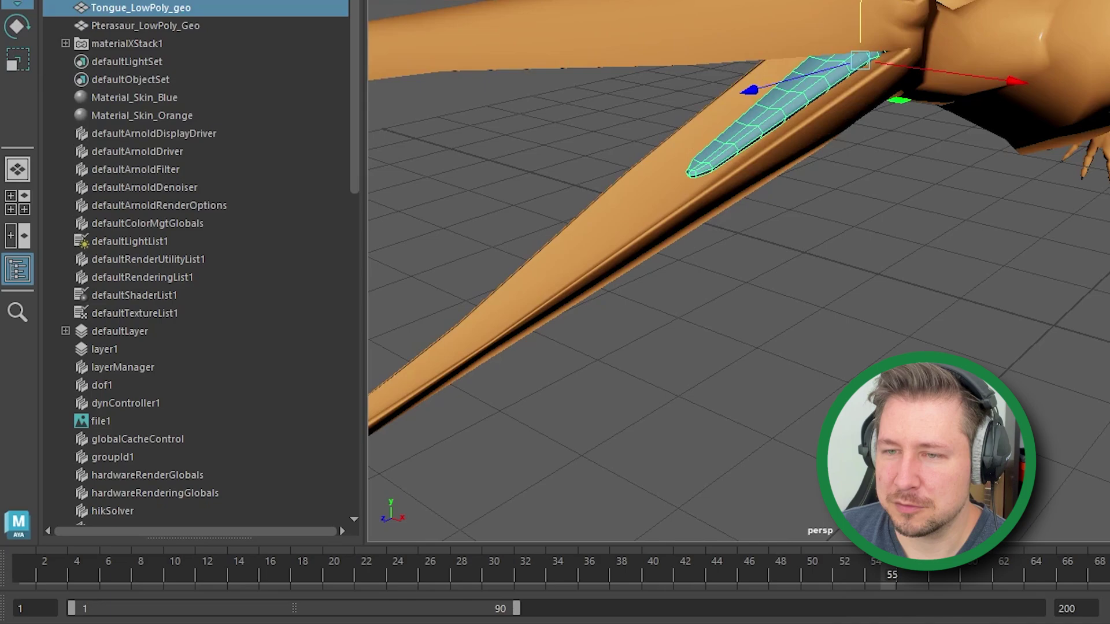
click(900, 369)
Step: Open the Hypershade and move its window aside so the Outliner and the pterosaur's head stay in view
scroll(961, 212, down, 5)
alt+drag(977, 341, 865, 347)
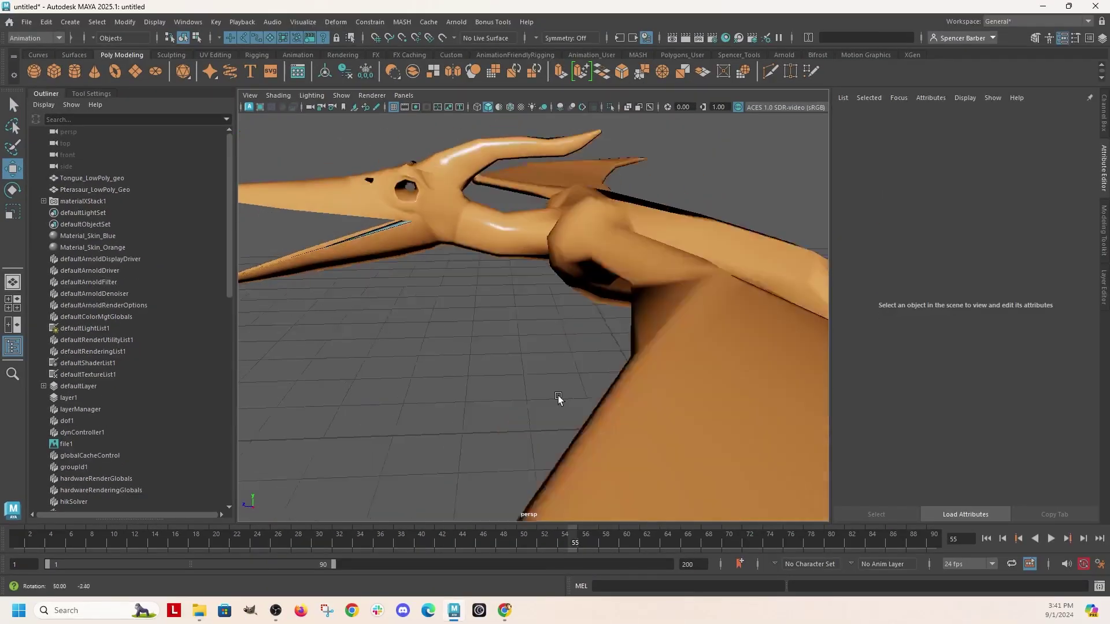
alt+drag(558, 396, 469, 335)
scroll(465, 337, down, 5)
alt+drag(436, 390, 342, 381)
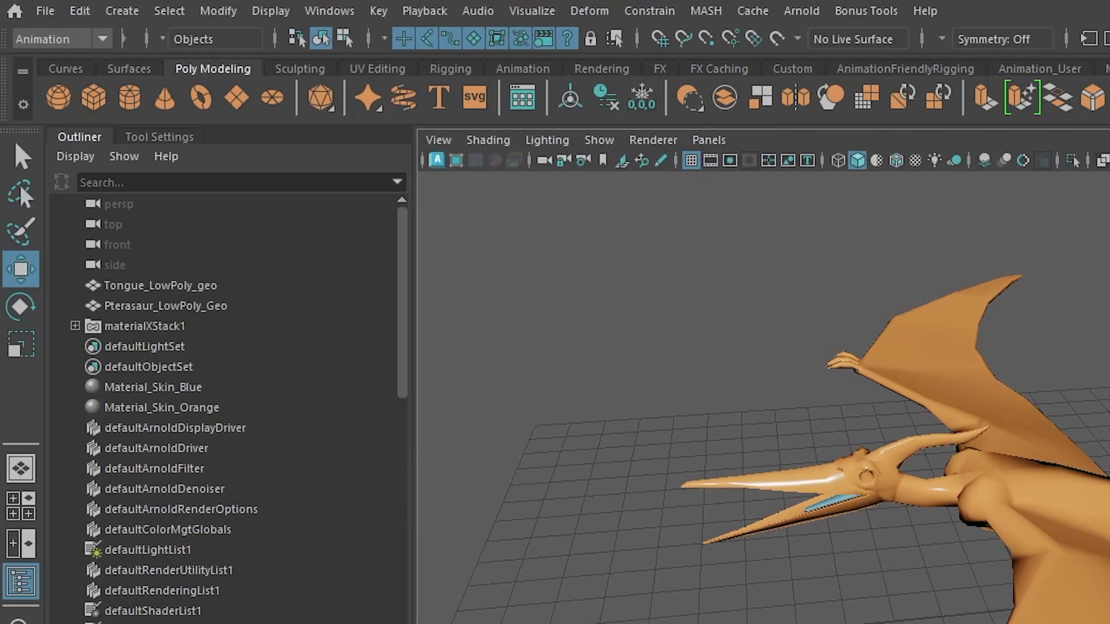
click(330, 10)
mouse_move(393, 182)
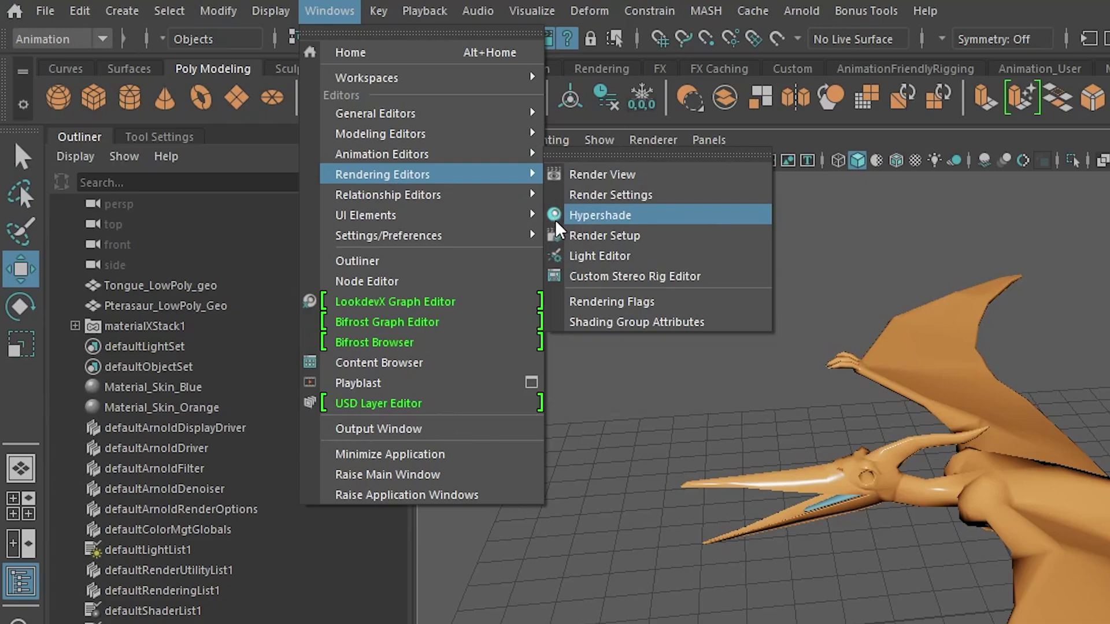
click(581, 219)
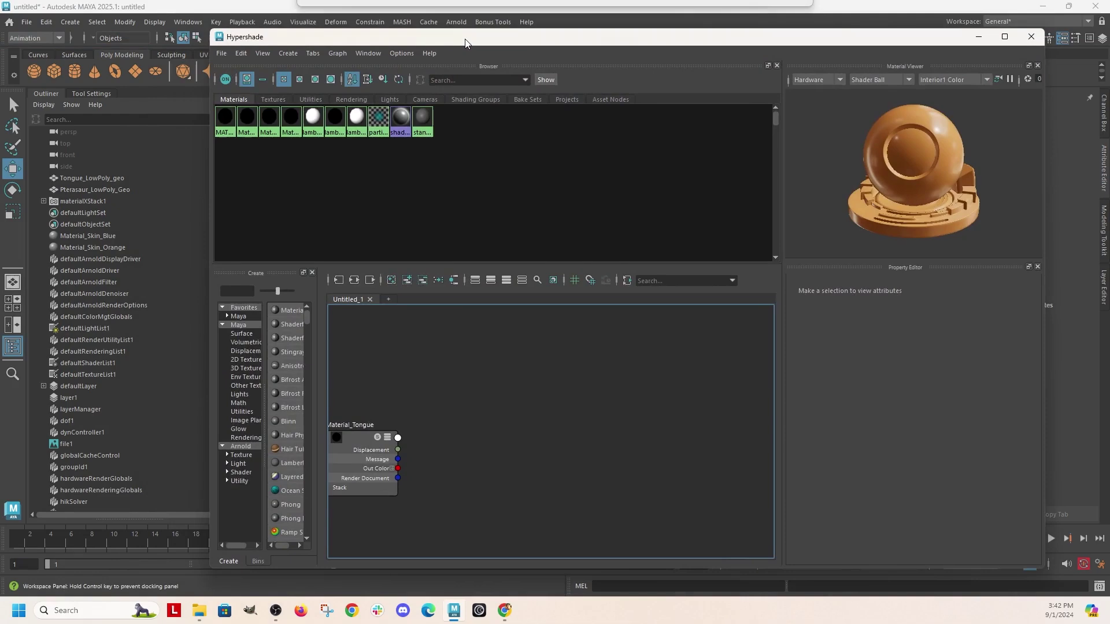
drag(208, 29, 494, 81)
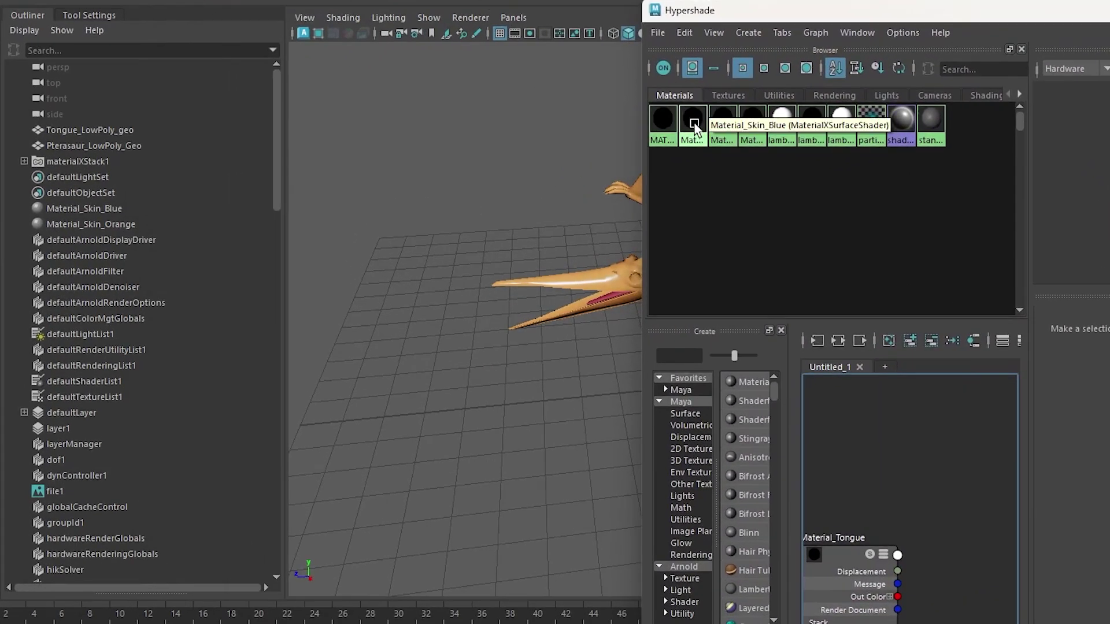
Step: Delete Material_Skin_Blue in the Hypershade, and delete all the remaining materials together
click(695, 124)
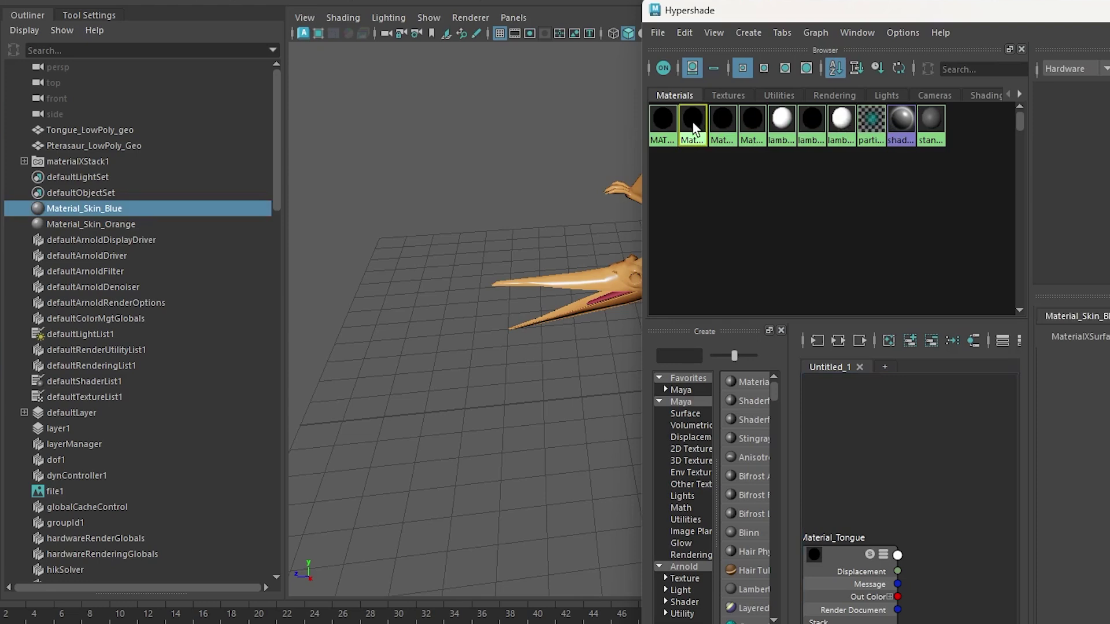
key(Delete)
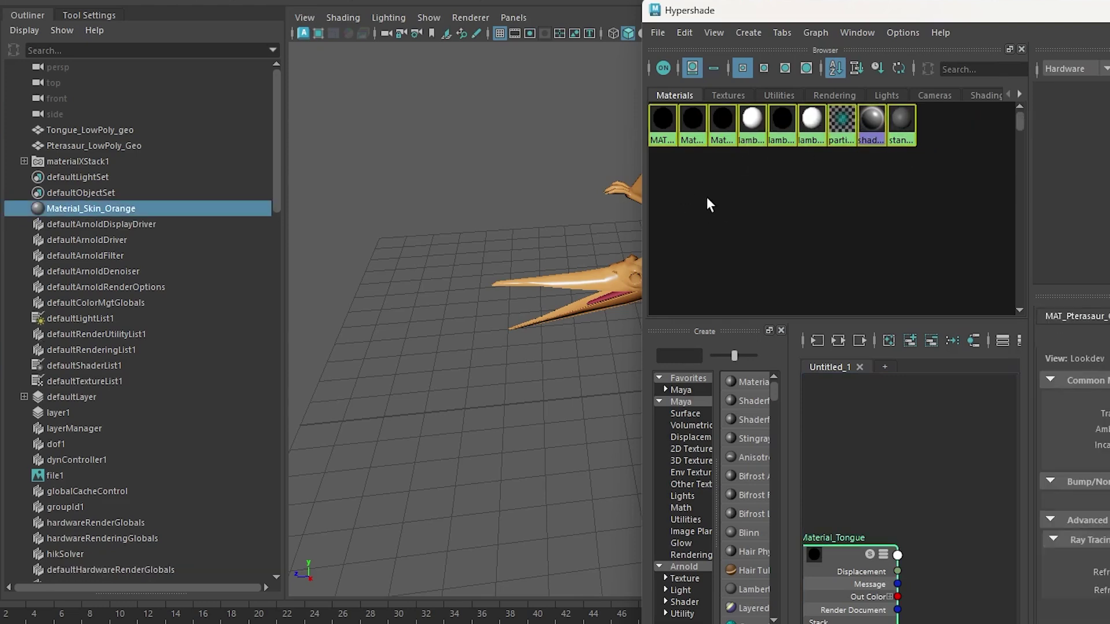
drag(945, 171, 669, 128)
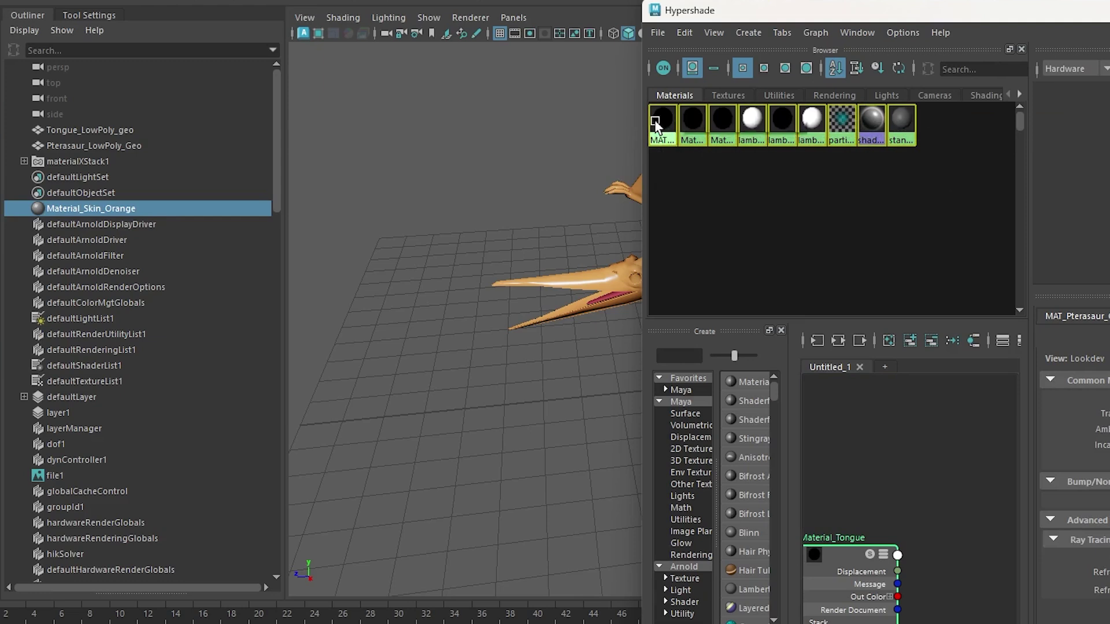
key(Delete)
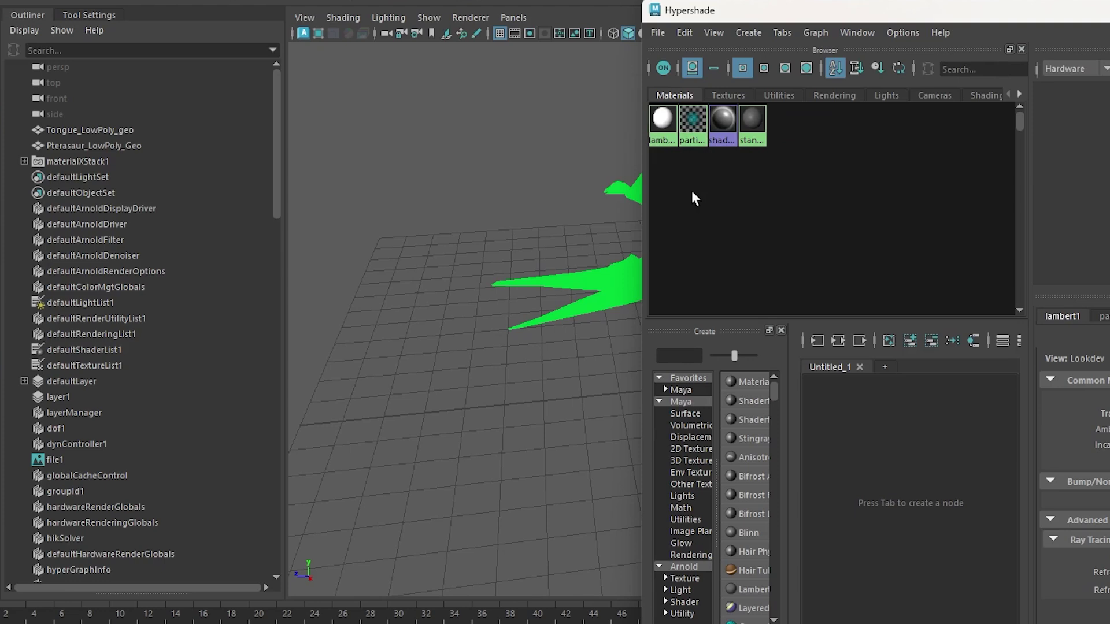
Step: Arrange the Hypershade window beside the viewport and select all objects that use Material_Skin_Orange
drag(638, 178, 438, 184)
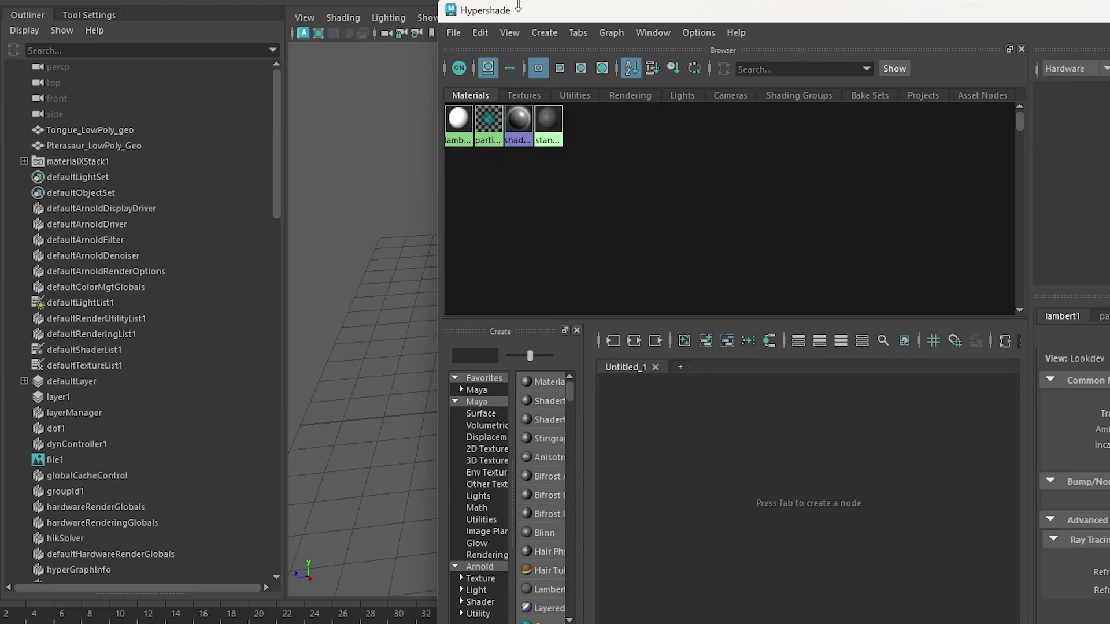
mouse_move(518, 5)
mouse_down()
mouse_move(832, 37)
mouse_move(812, 93)
mouse_move(816, 7)
mouse_up()
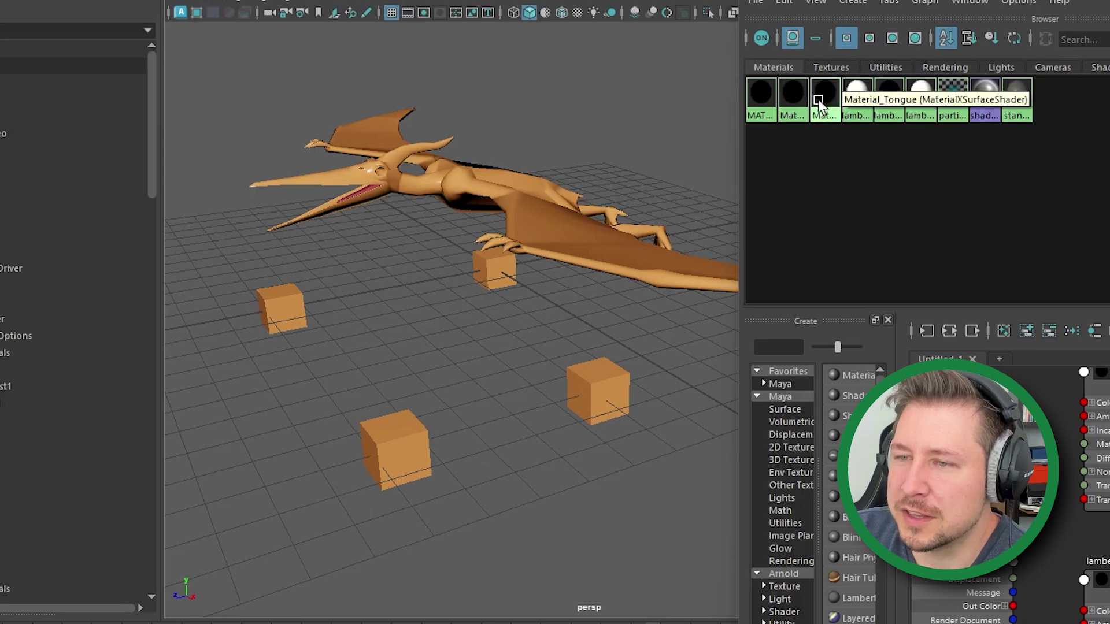
right_click(793, 86)
right_click(794, 87)
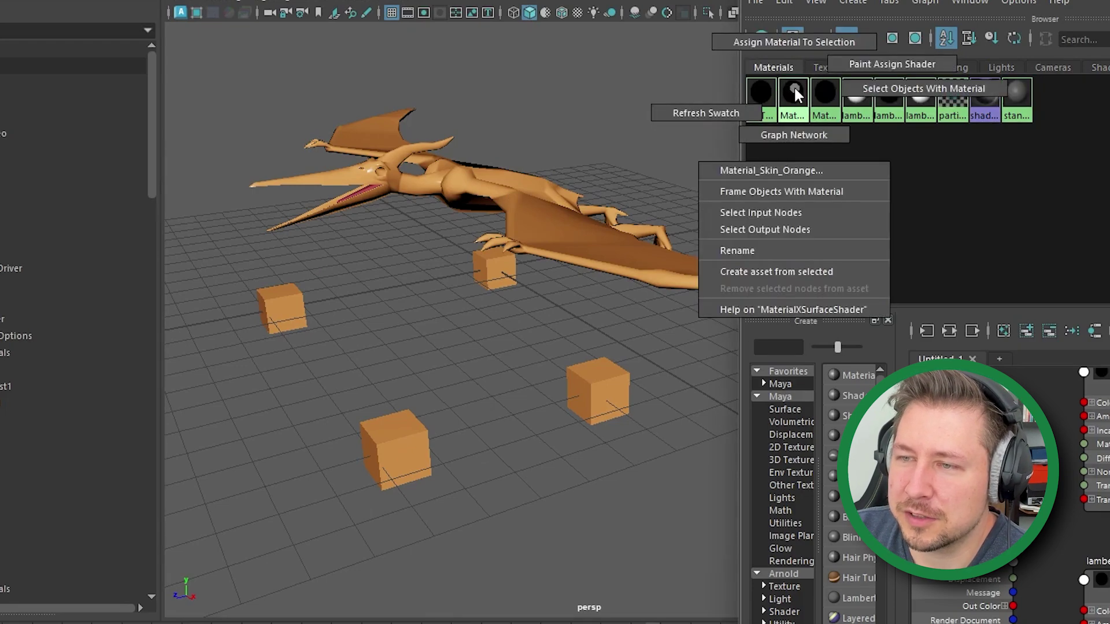
right_drag(794, 87, 925, 89)
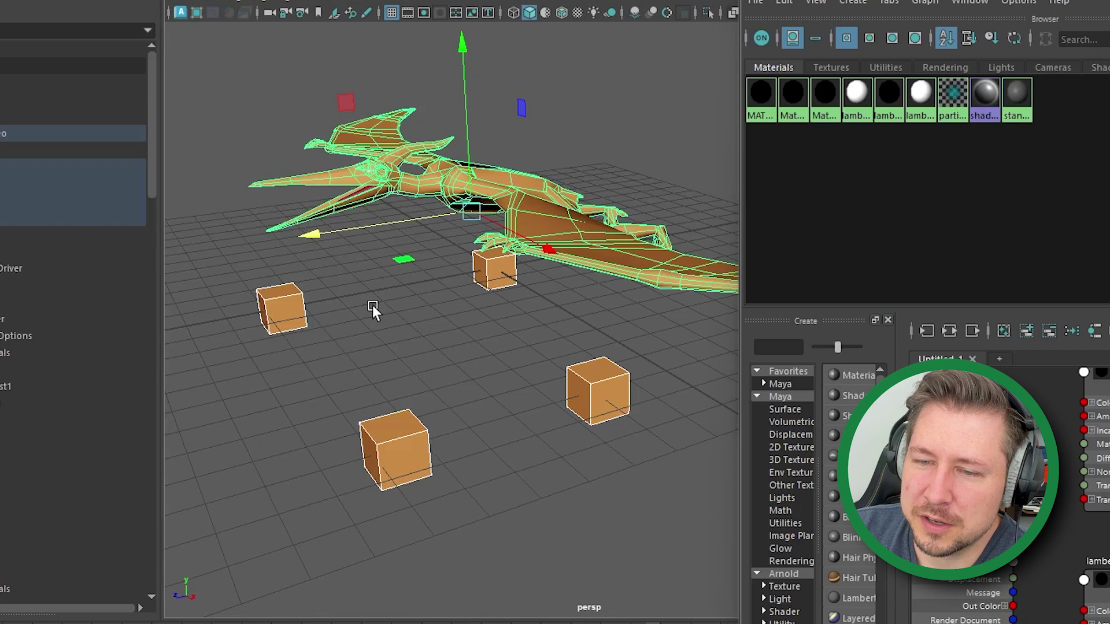
Step: Assign the existing MAT_Pterasaur_Color material to the selected pterosaur and cubes, and clear the selection
right_click(373, 262)
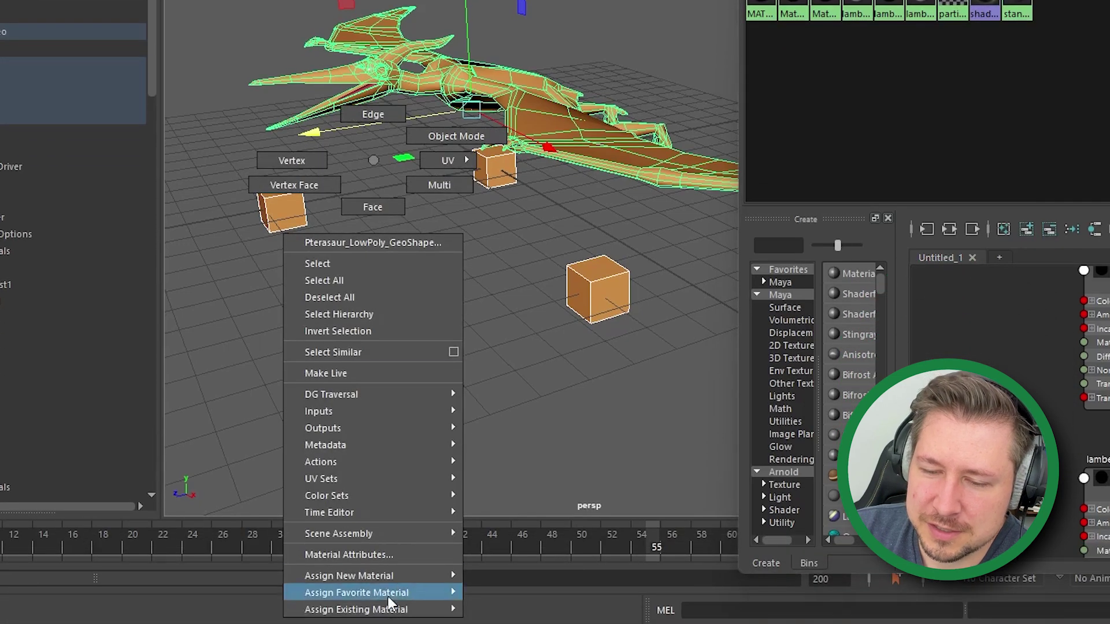
mouse_move(392, 610)
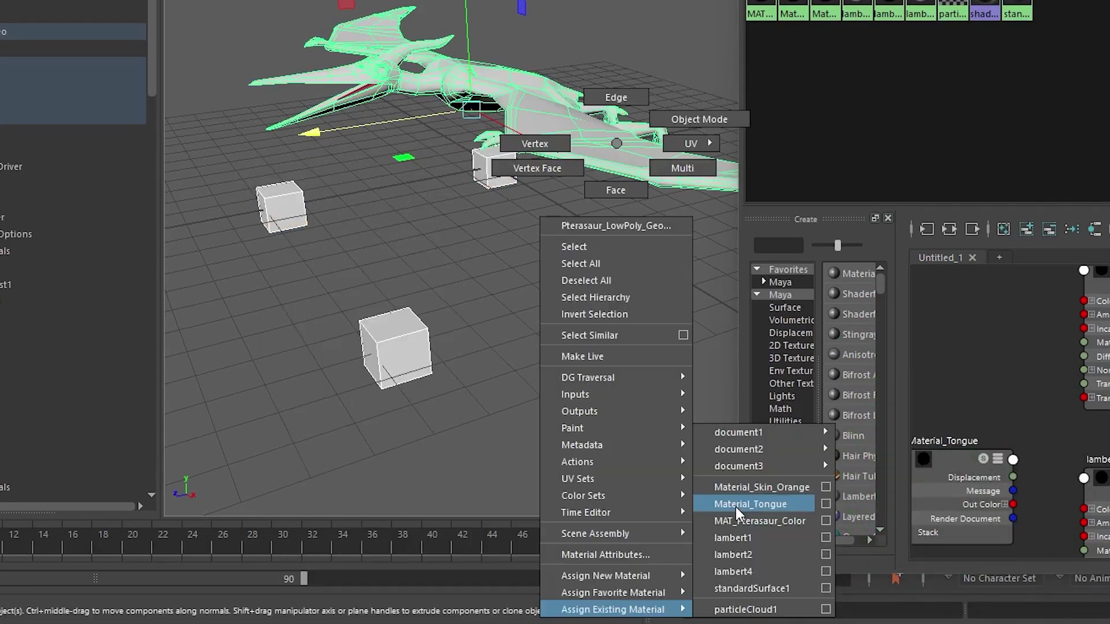
click(760, 524)
click(501, 333)
Step: Select the single cube nearest the tip of the pterosaur's beak
alt+drag(476, 267, 466, 210)
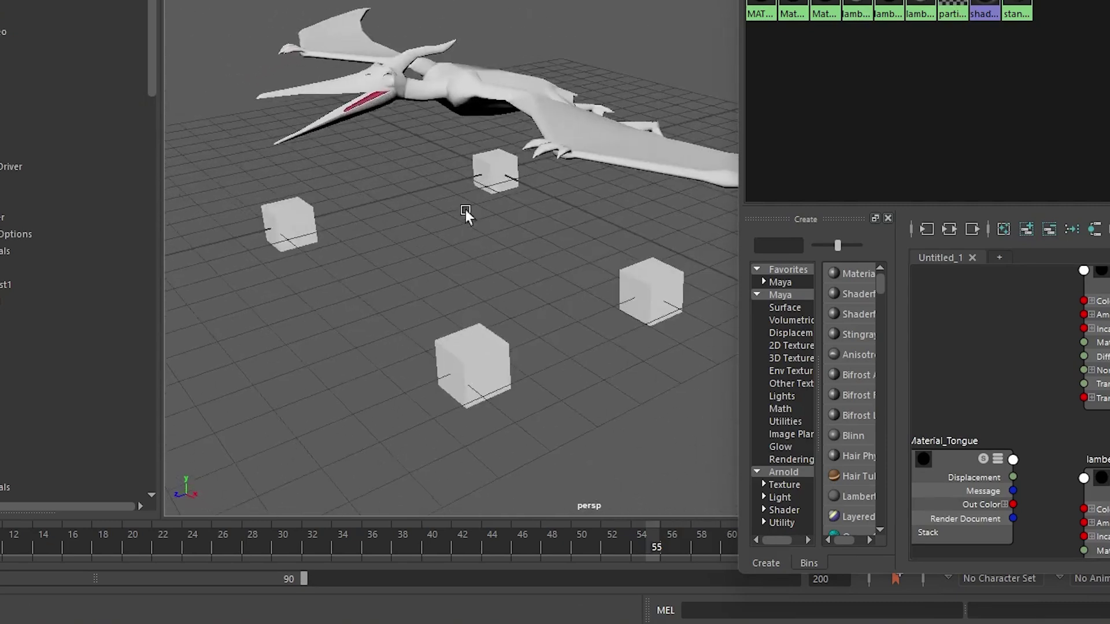
click(507, 173)
click(292, 223)
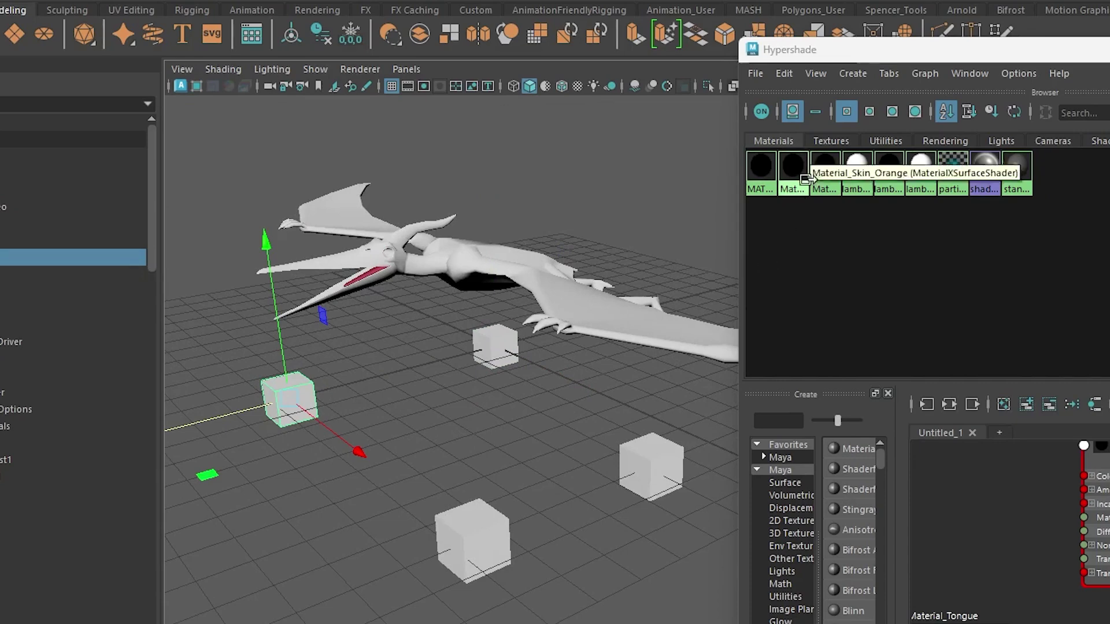
Step: Clear the cube selection and minimize the Hypershade window
mouse_move(816, 185)
right_down()
mouse_move(959, 194)
mouse_move(893, 214)
mouse_move(817, 178)
mouse_move(826, 188)
right_up()
click(960, 294)
click(604, 482)
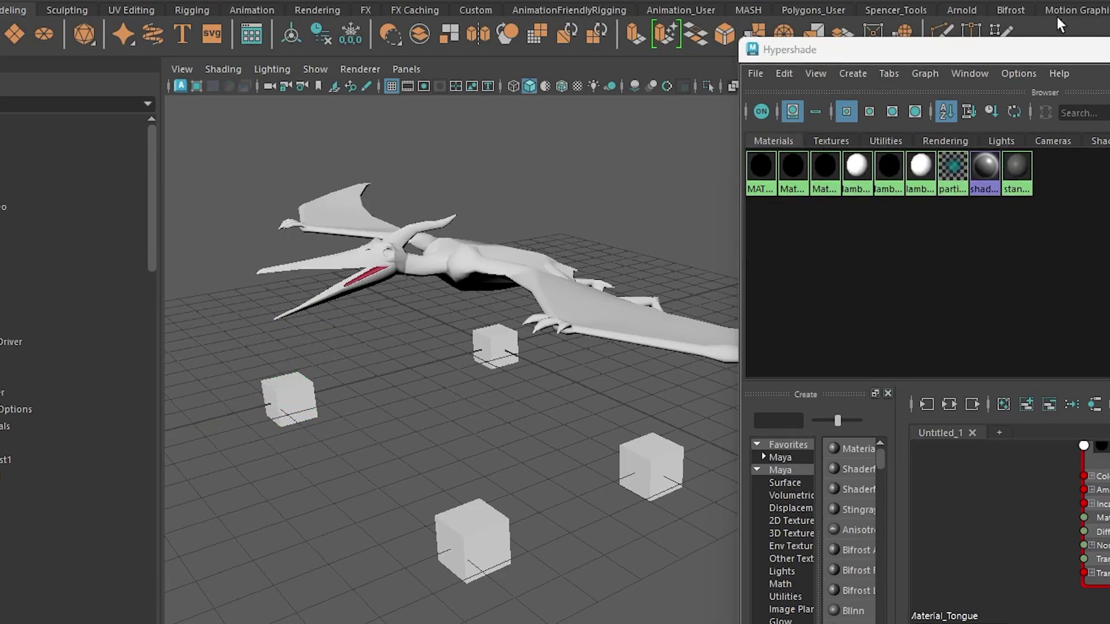
drag(1108, 53, 626, 41)
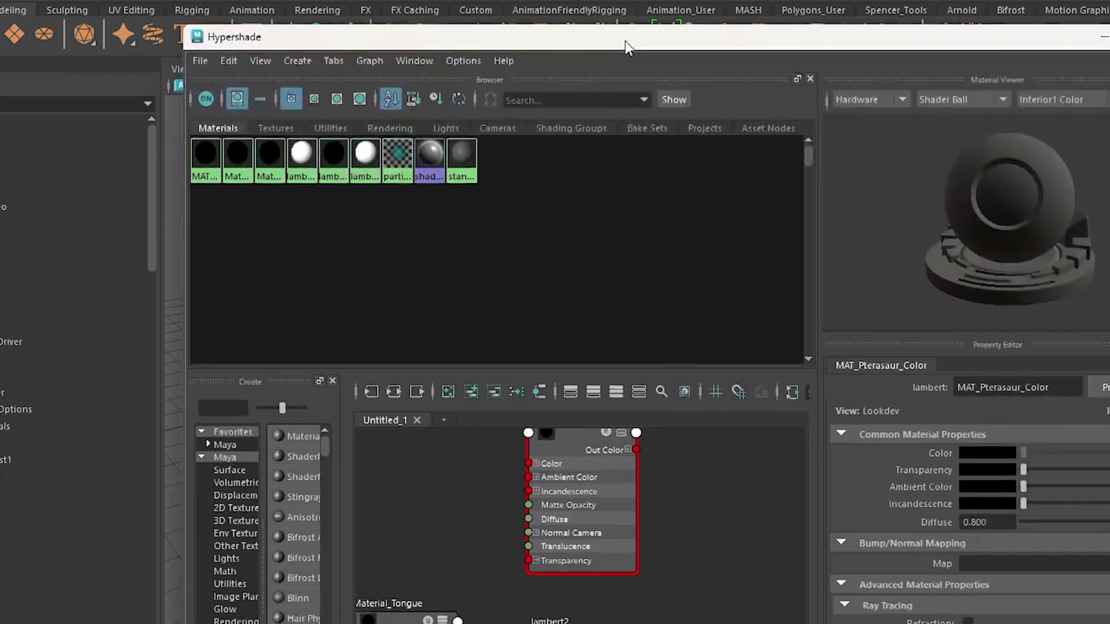
click(1108, 39)
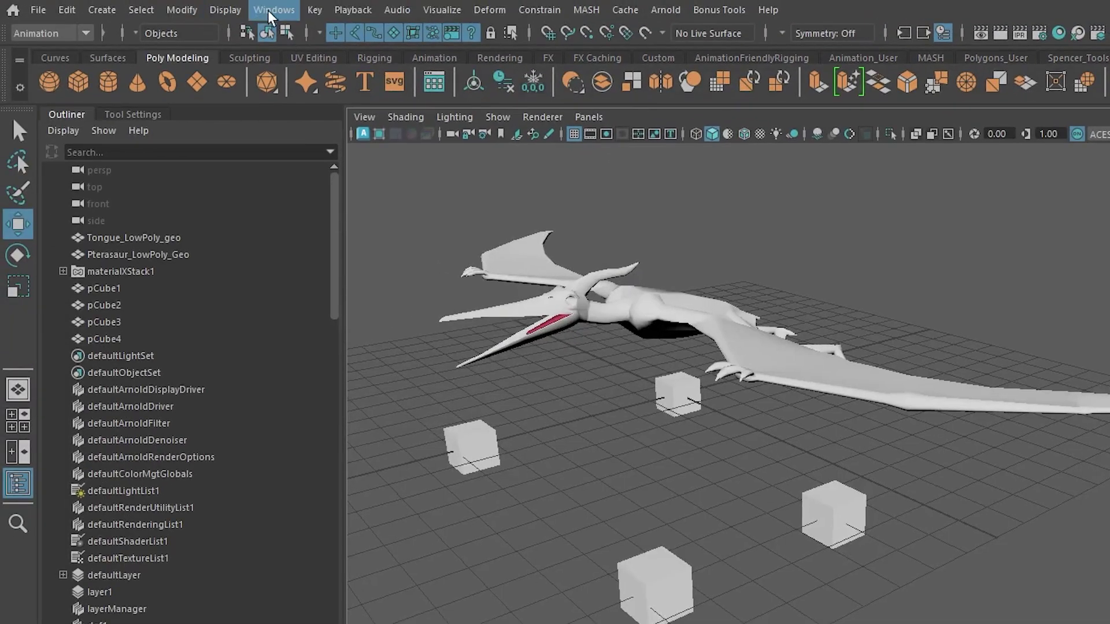
Step: Open the Node Editor with an emptied graph and place its window beside the viewport
click(270, 11)
click(322, 237)
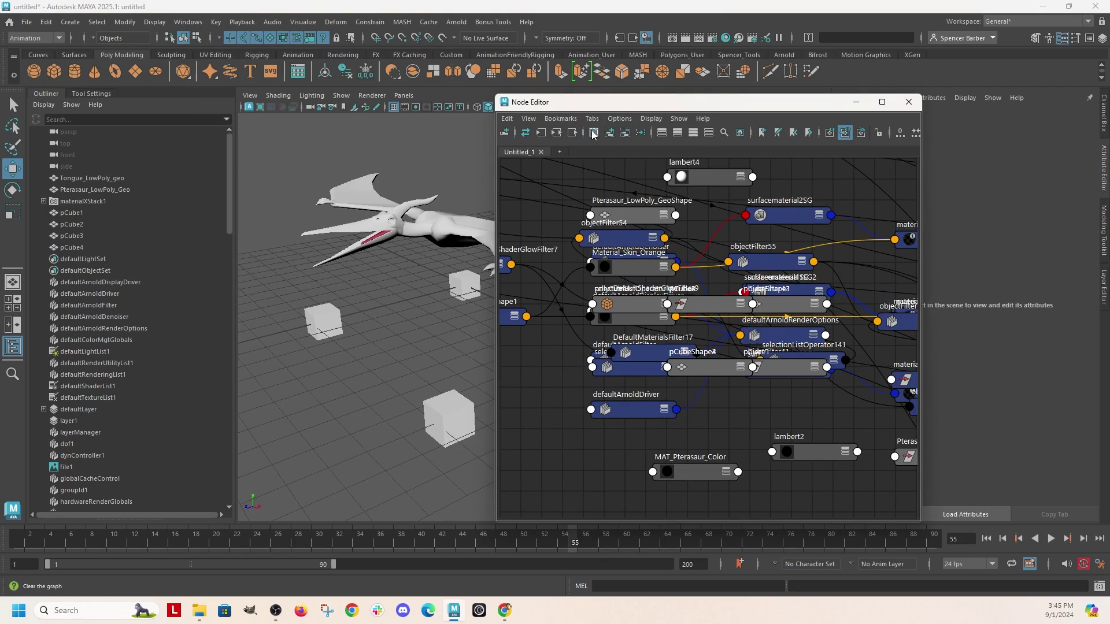
click(592, 134)
drag(592, 101, 740, 92)
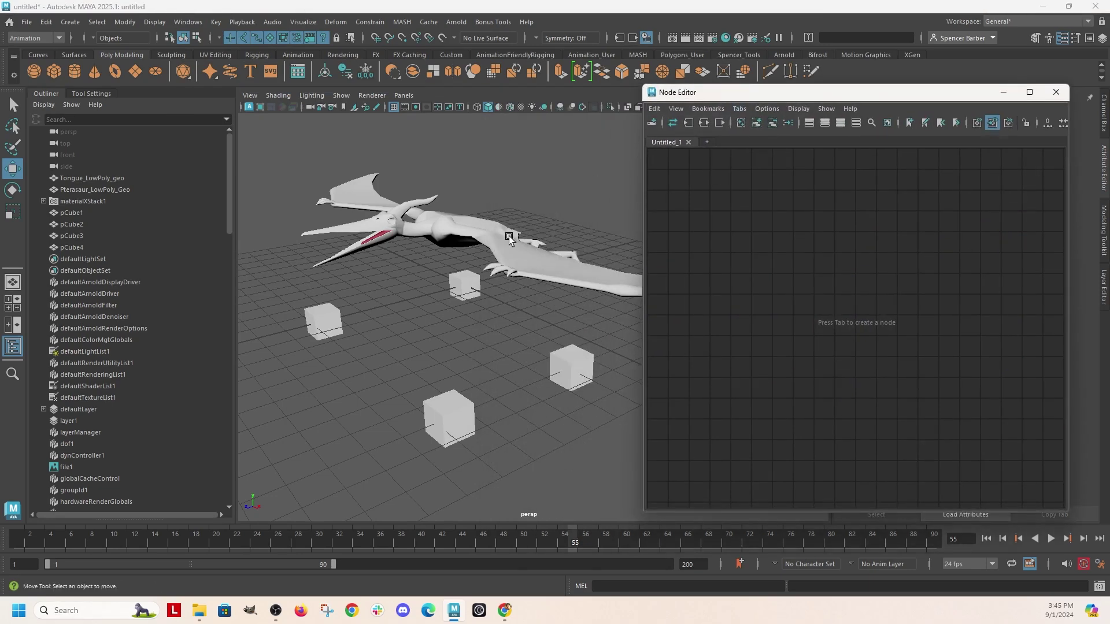
Step: Graph the pterosaur's input and output connections in the Node Editor, and graph the full shading network of its lambert3SG node
click(453, 220)
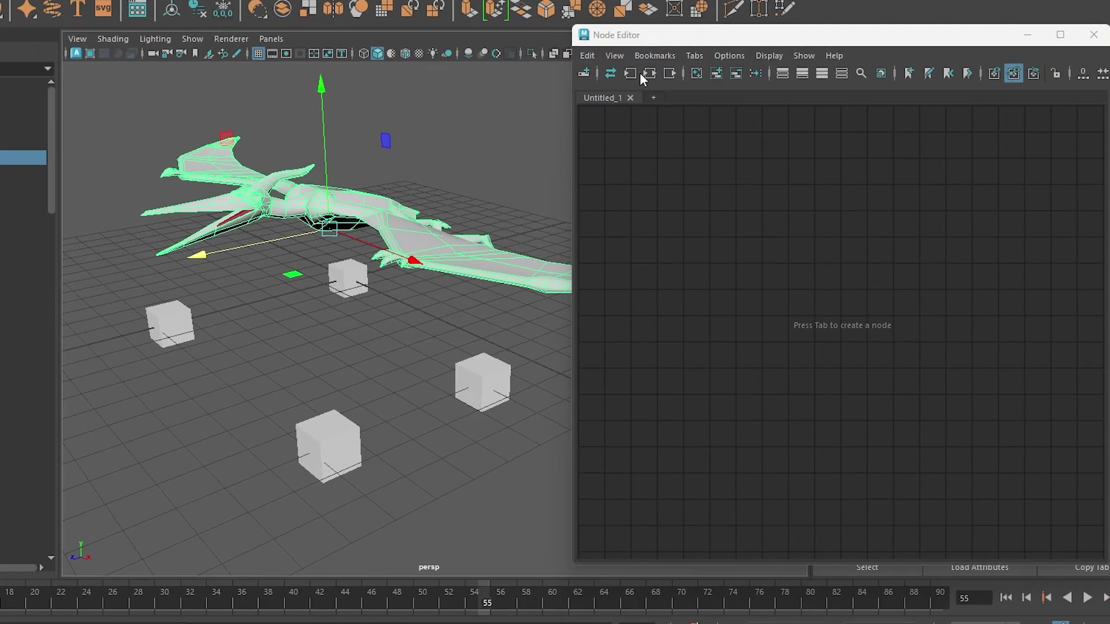
click(704, 123)
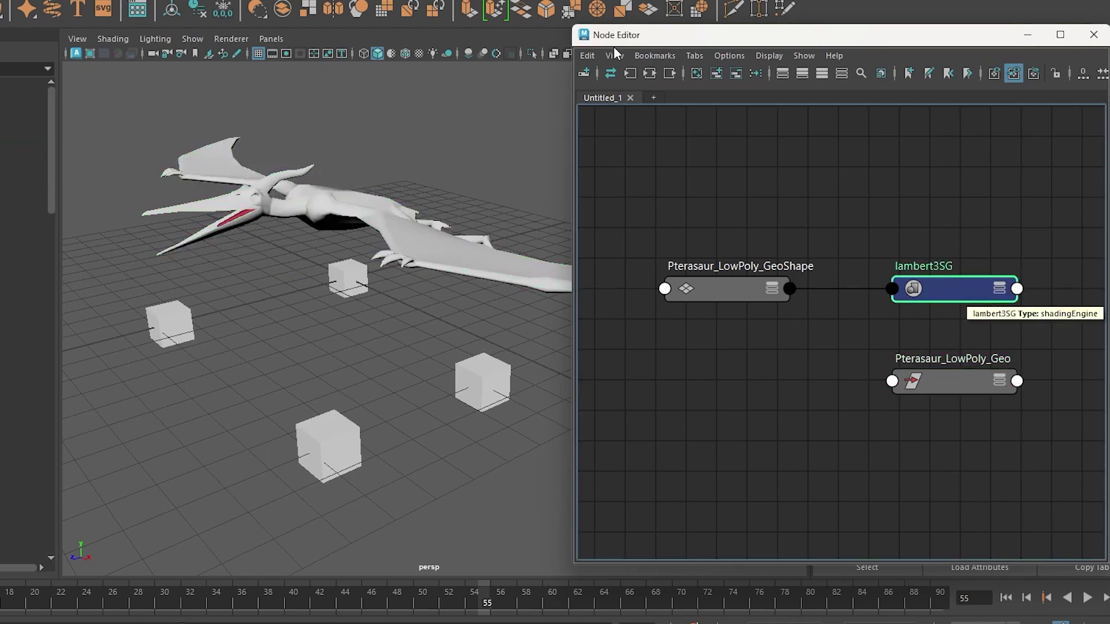
click(649, 74)
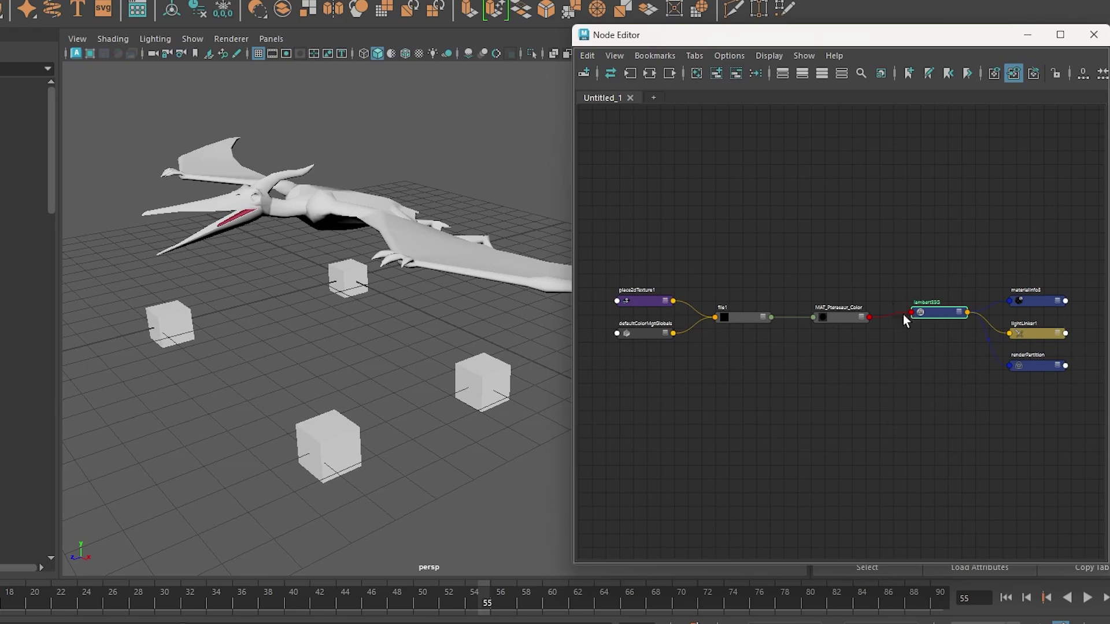
alt+middle_drag(798, 201, 787, 121)
scroll(770, 190, up, 4)
alt+middle_drag(942, 242, 599, 211)
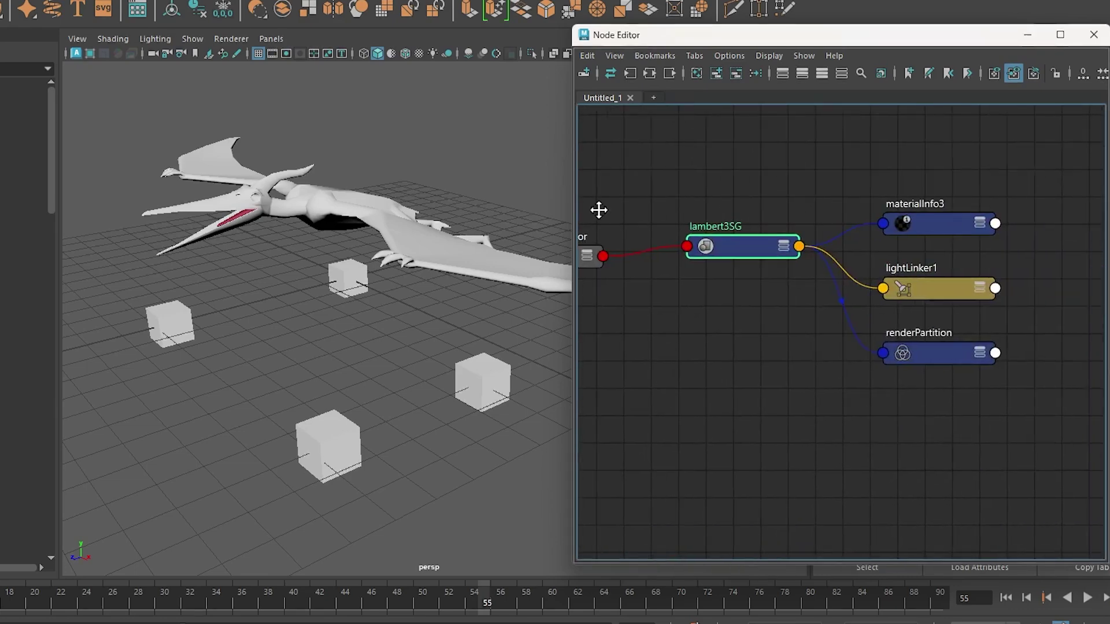
middle_drag(729, 204, 1006, 231)
scroll(876, 219, down, 2)
scroll(842, 243, up, 2)
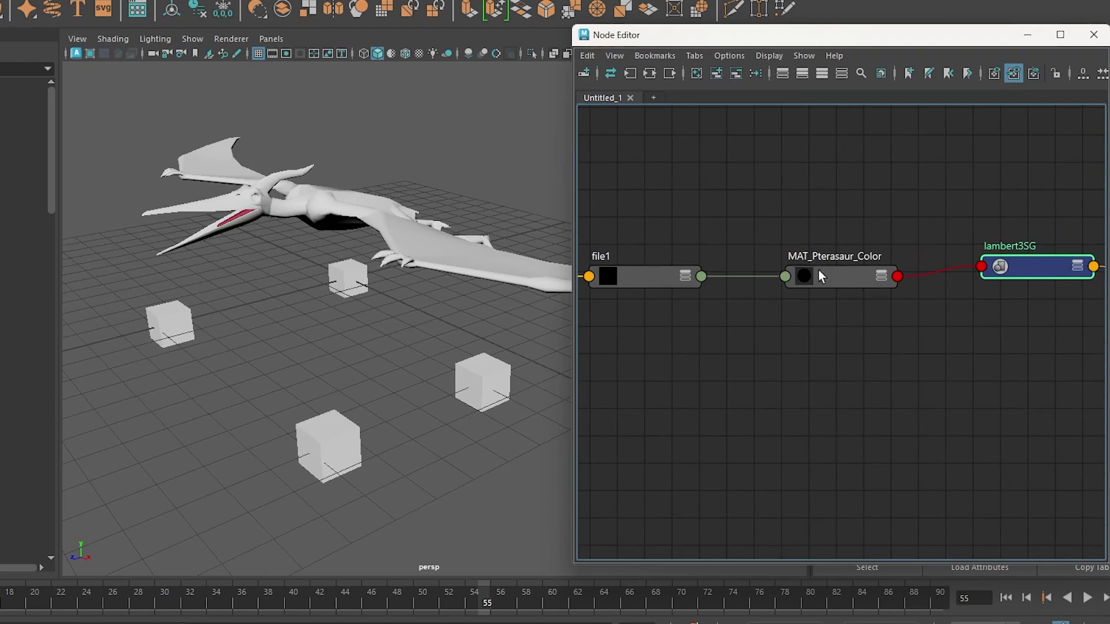
Step: Delete the MAT_Pterasaur_Color node in the Node Editor, and undo the deletion
click(820, 268)
middle_drag(792, 201, 906, 175)
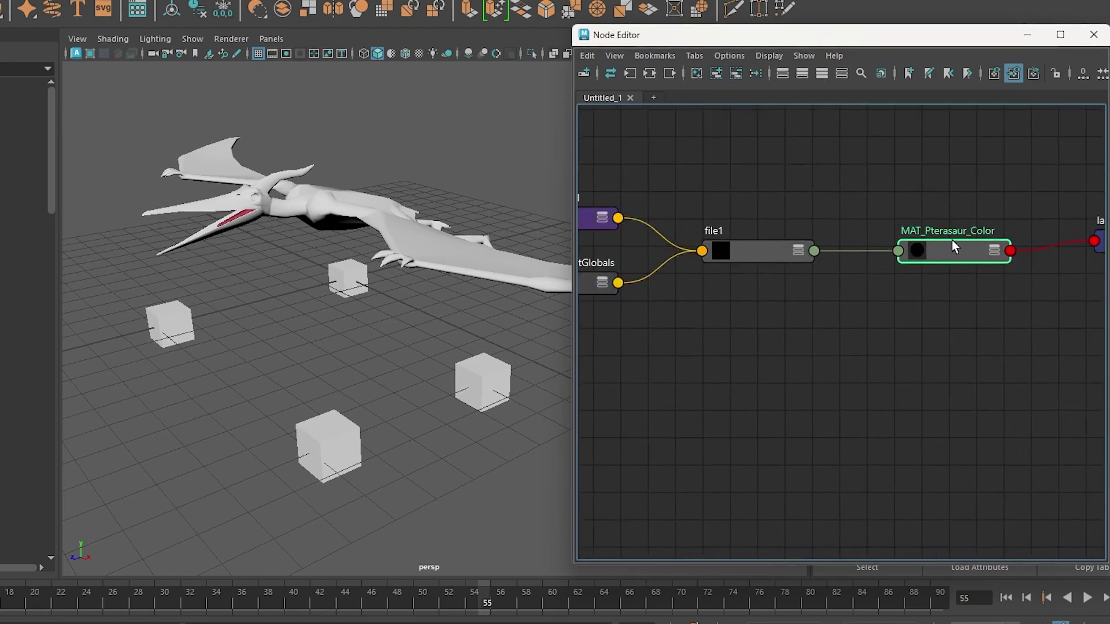
drag(958, 254, 927, 274)
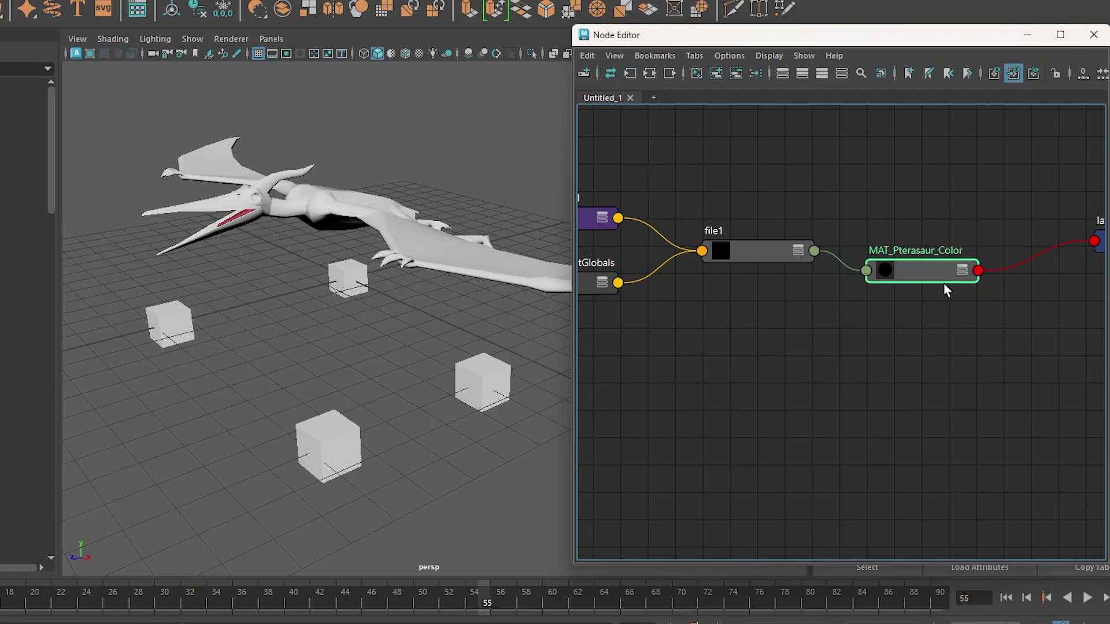
key(Delete)
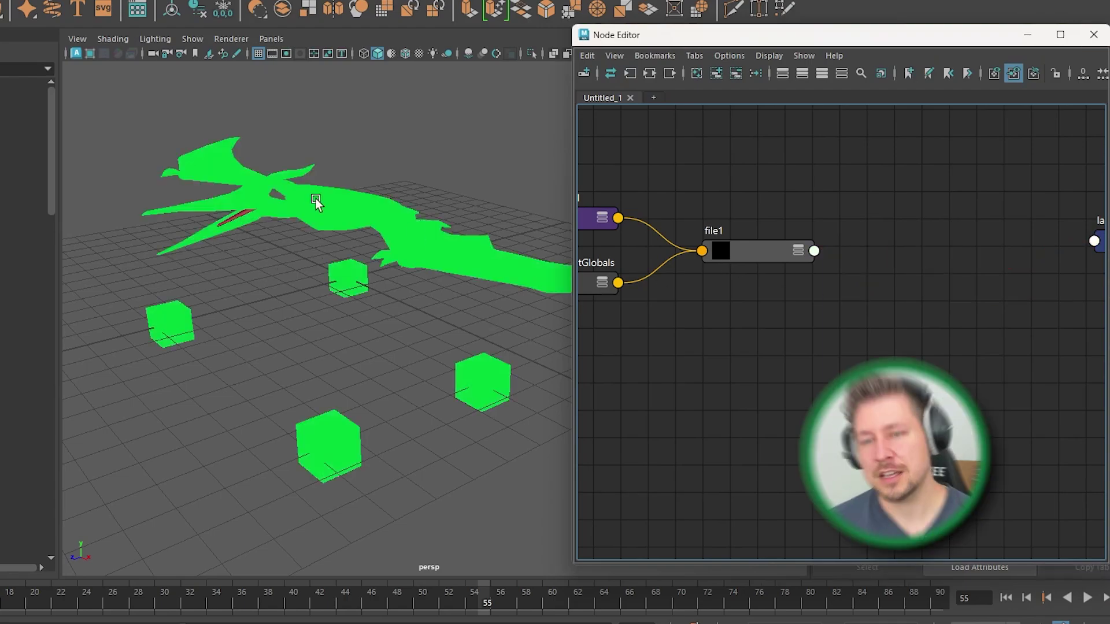
key(ctrl+z)
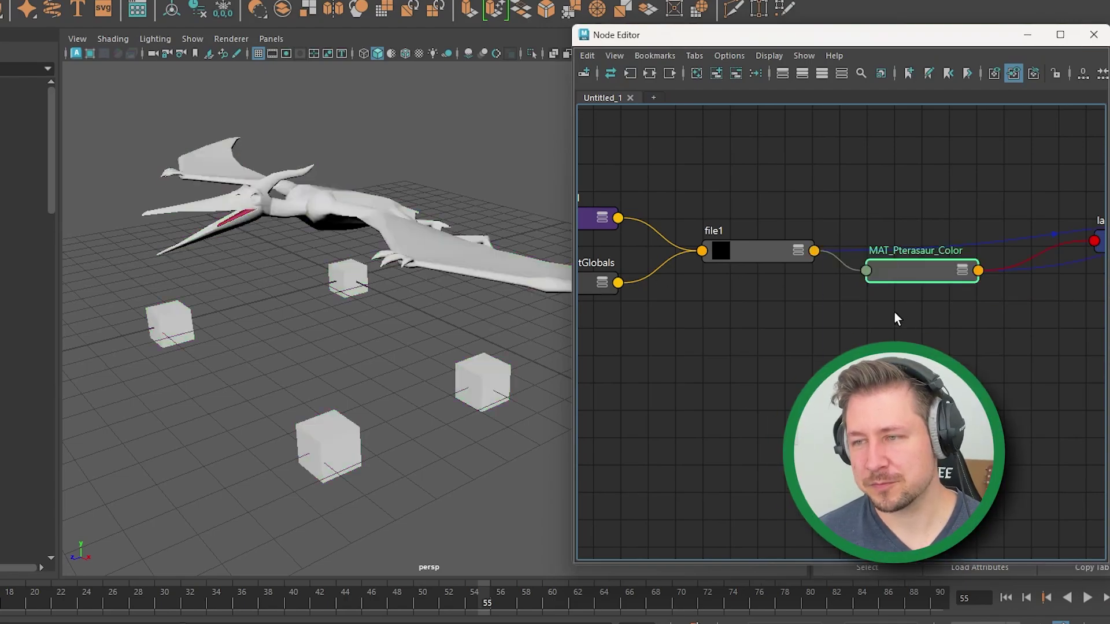
Step: Move the Node Editor aside and minimize its window
drag(989, 37, 347, 89)
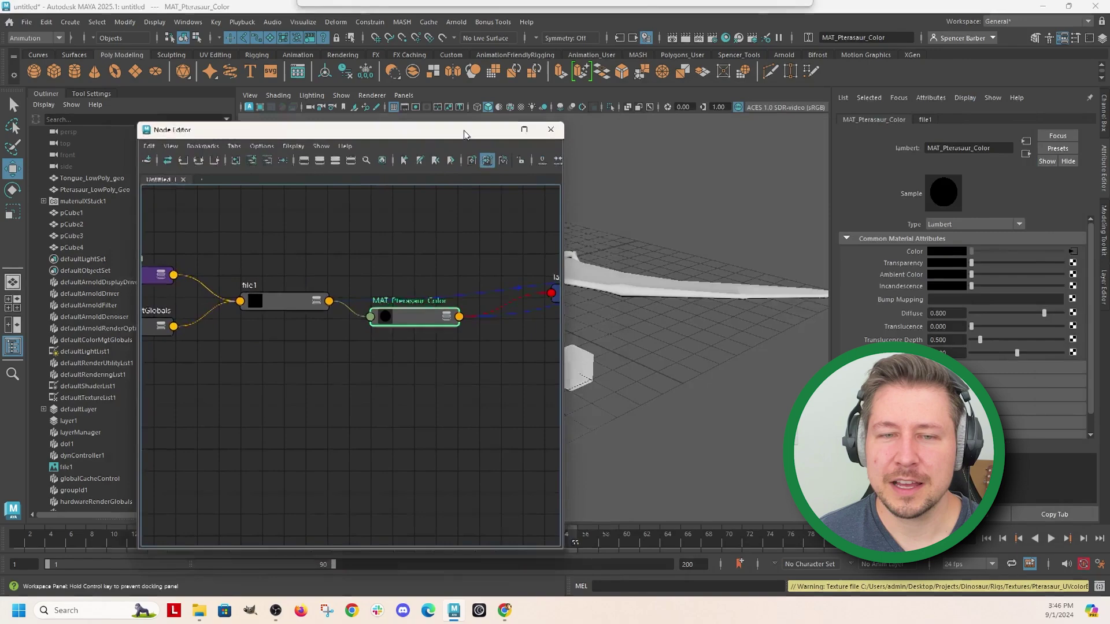
drag(464, 135, 1010, 82)
click(1049, 80)
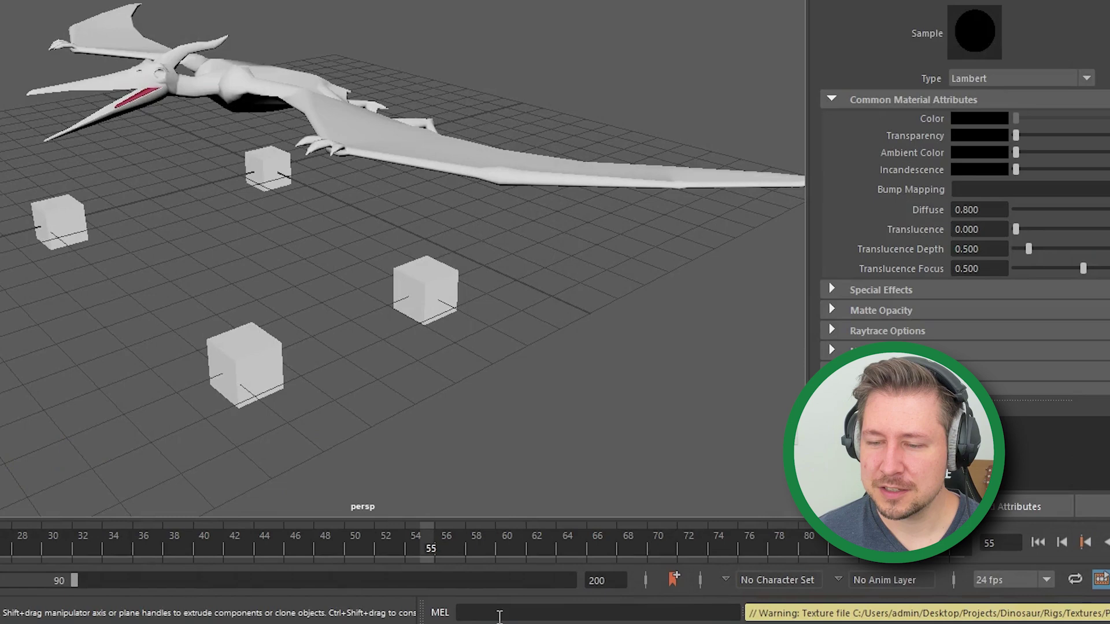
Step: Run the MEL command "delete MAT_Pterasaur_Color", undo the deletion, and locate the material in the Outliner
click(499, 614)
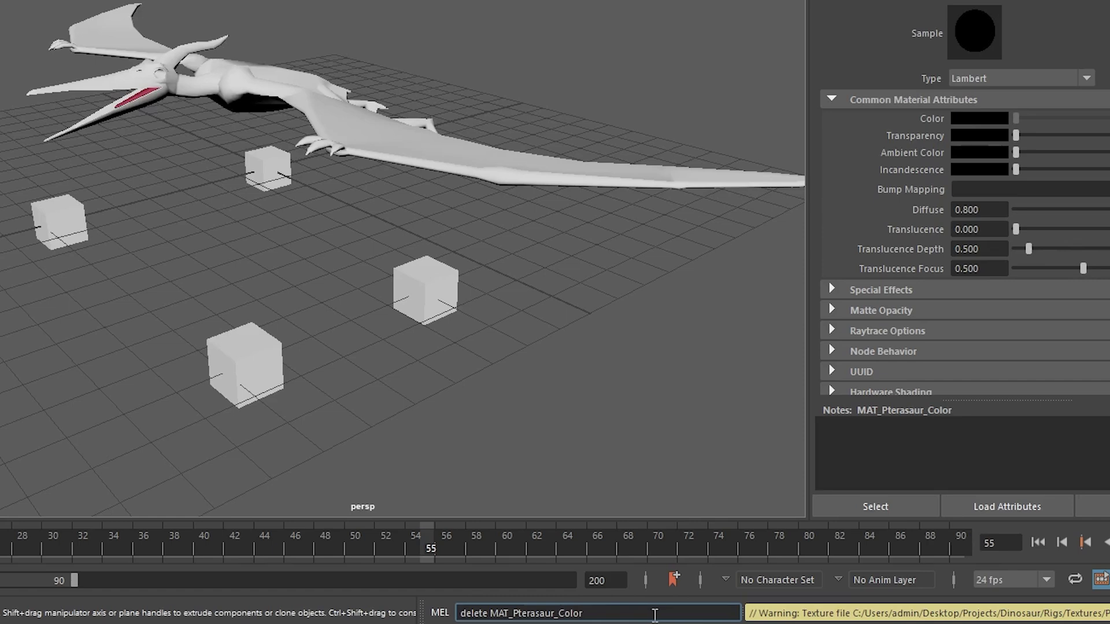
key(Return)
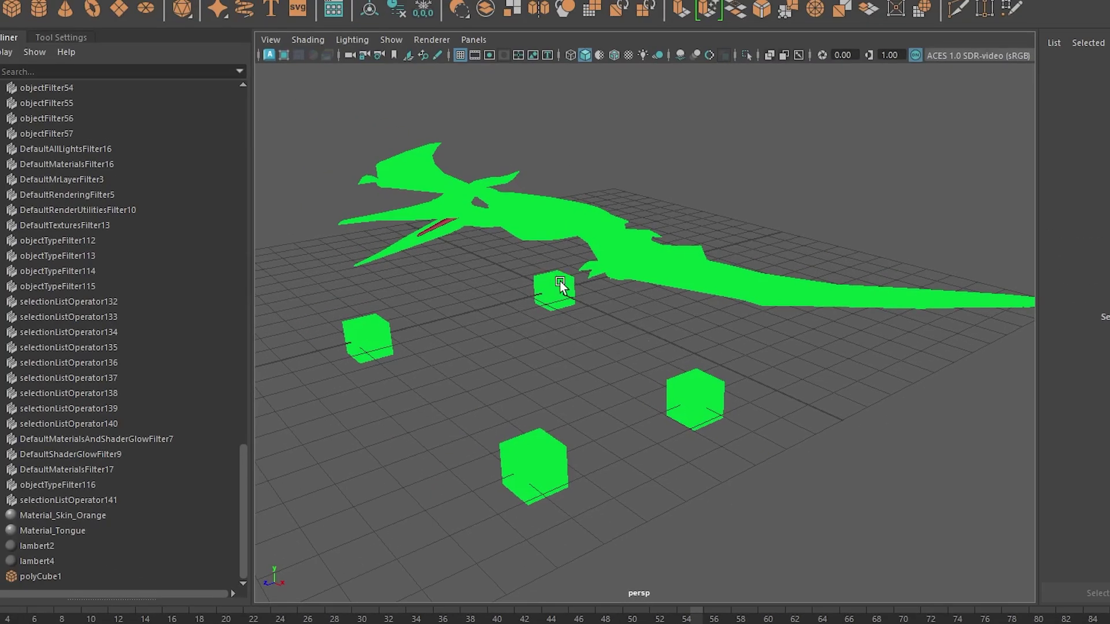
key(ctrl+z)
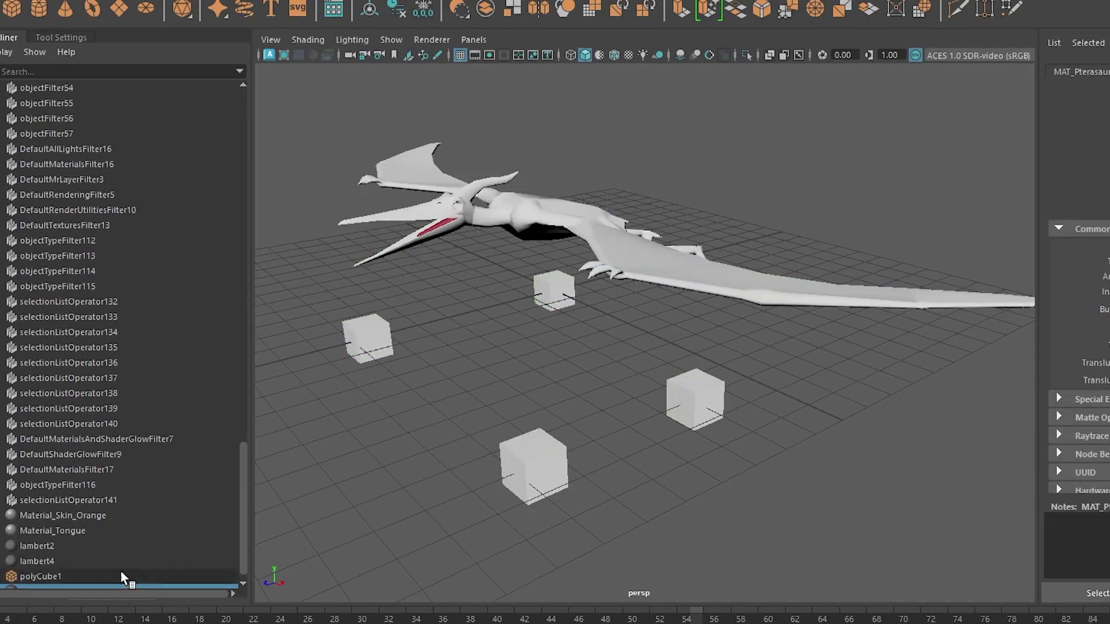
scroll(141, 470, down, 1)
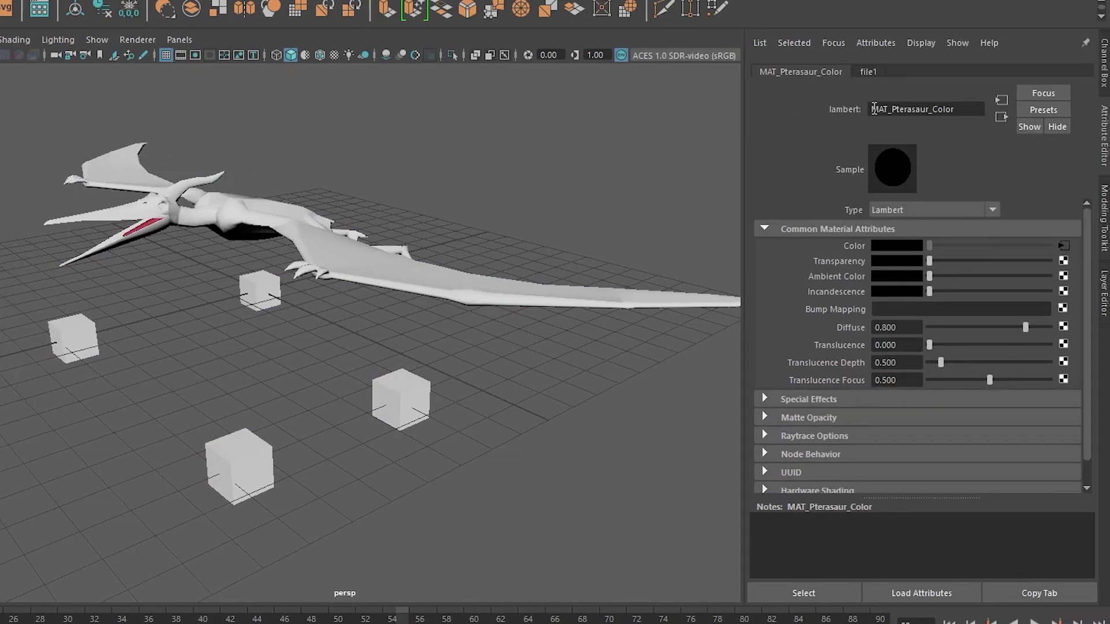
Step: Copy the material's name from its attributes and run the MEL command "delete MAT_Pterasaur_Color" with the name pasted in
click(873, 108)
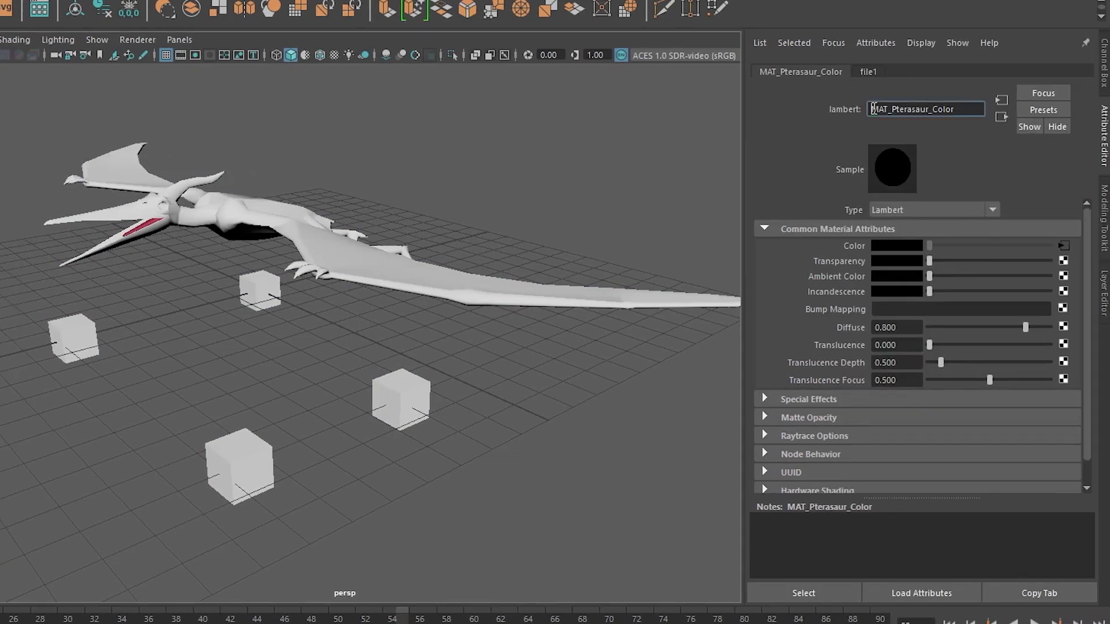
double_click(873, 109)
key(ctrl+c)
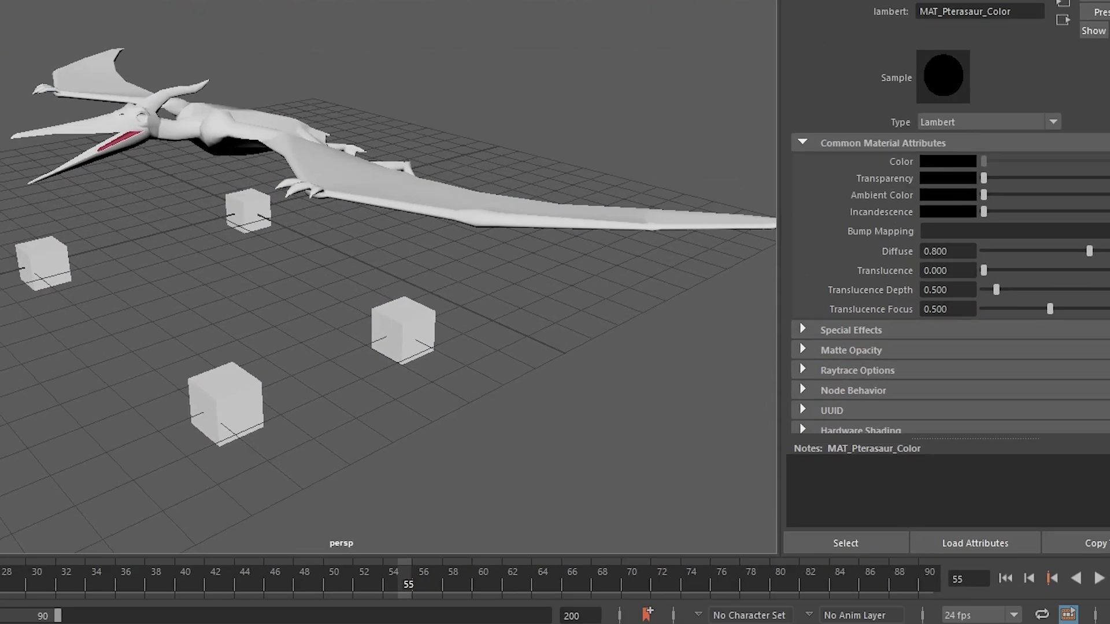
click(562, 609)
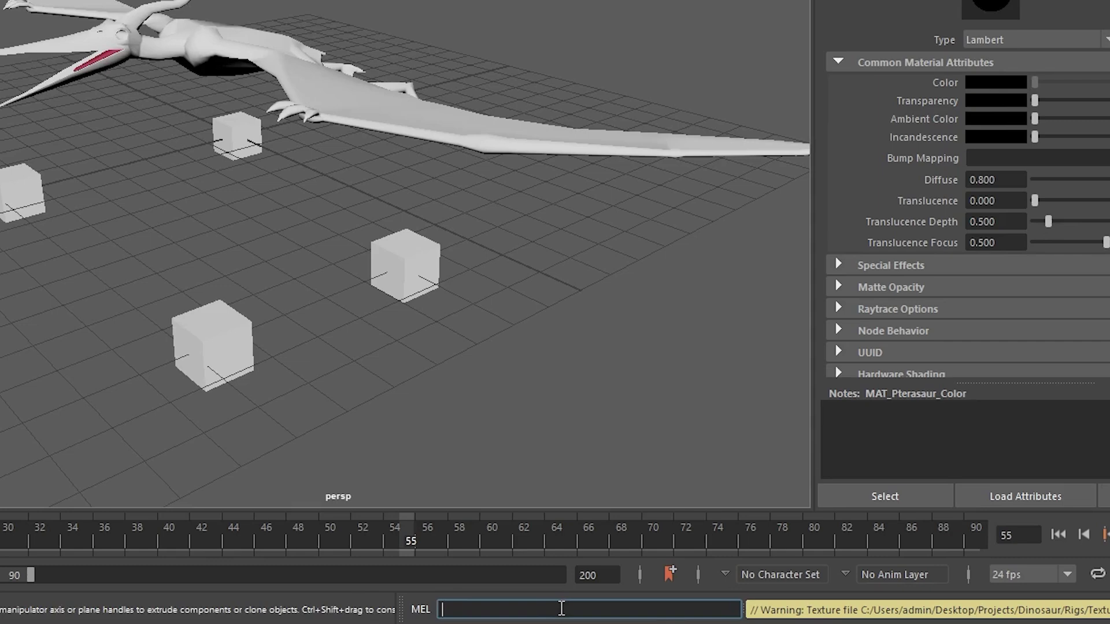
text(delete)
key(ctrl+v)
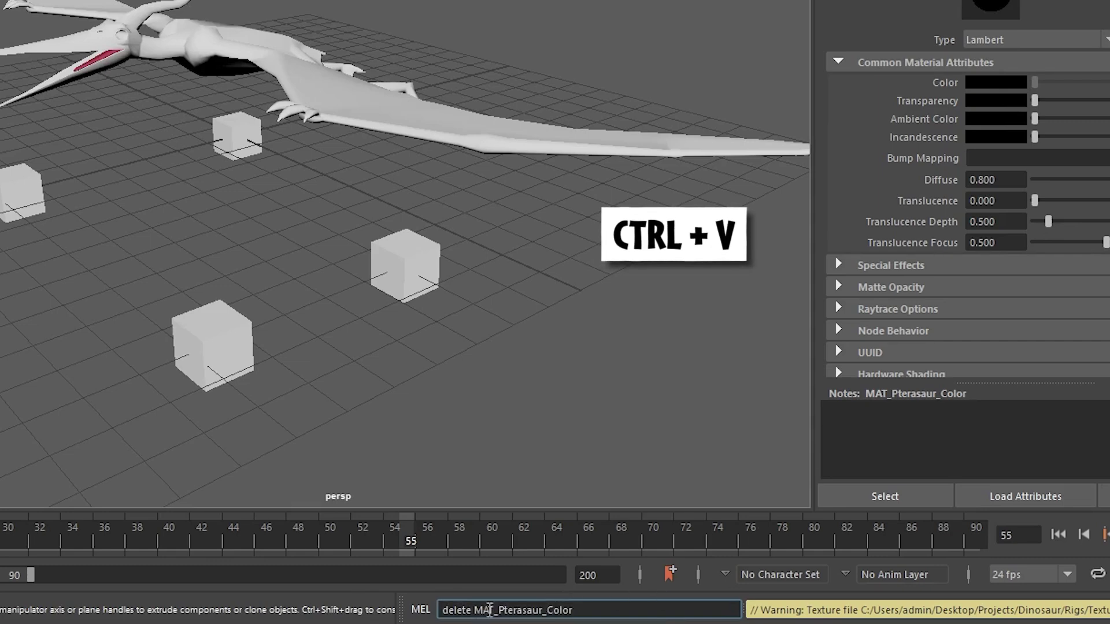
key(Return)
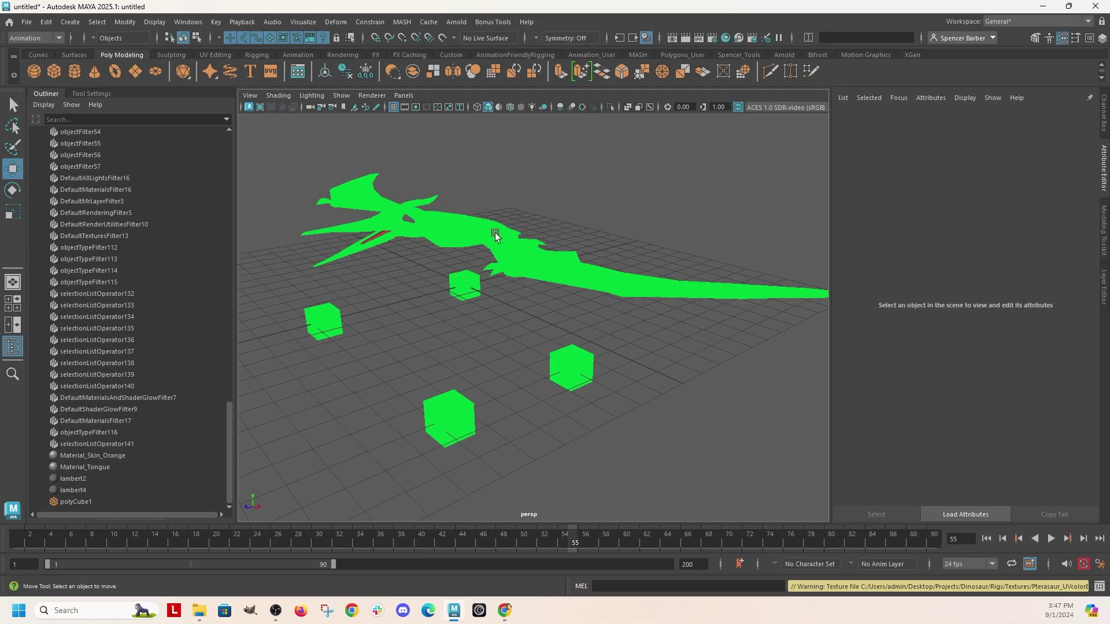
Step: Inspect the pterosaur and cubes without their material from several angles, and undo the deletion of MAT_Pterasaur_Color
alt+drag(443, 190, 401, 260)
alt+drag(459, 297, 429, 296)
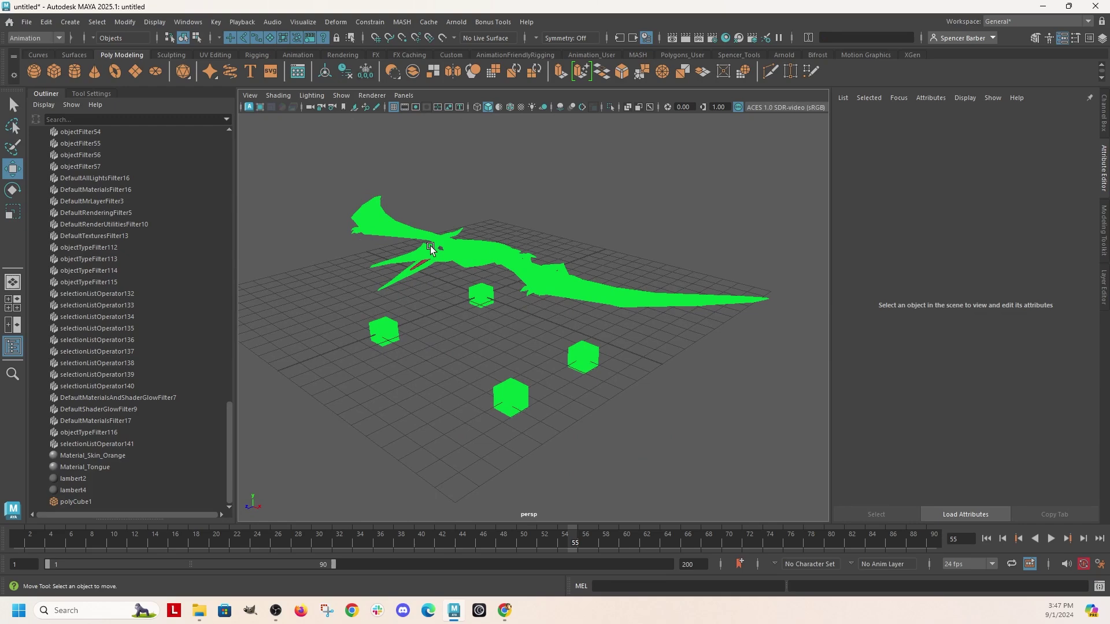
mouse_move(433, 277)
alt+mouse_down()
mouse_move(460, 289)
mouse_move(453, 278)
alt+mouse_up()
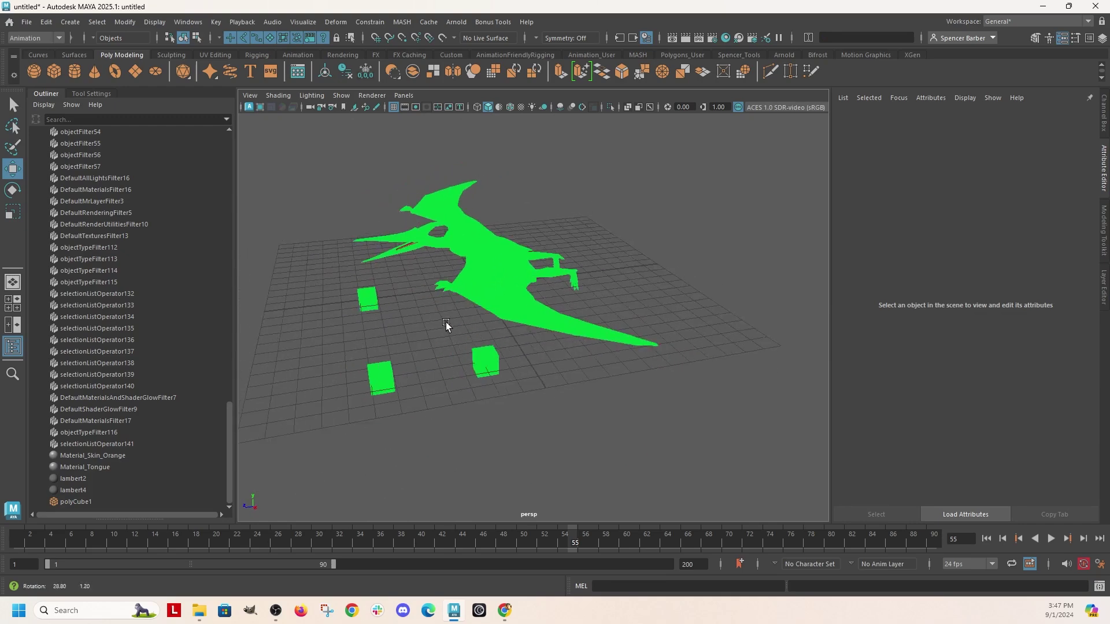
alt+middle_drag(518, 232, 602, 260)
alt+right_drag(601, 261, 578, 309)
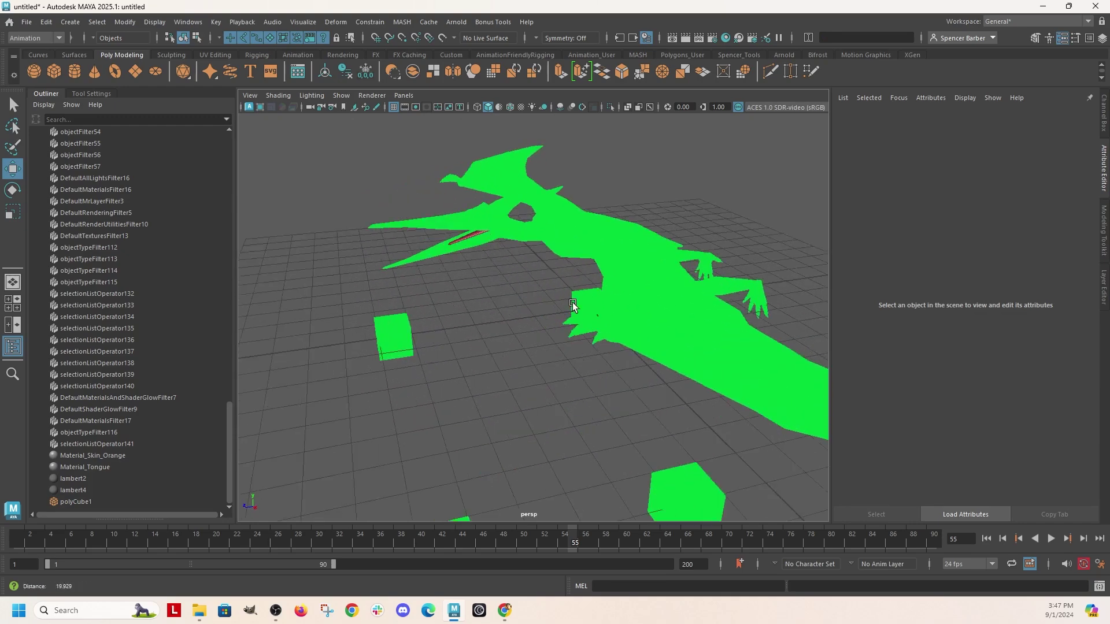
alt+middle_drag(567, 311, 497, 303)
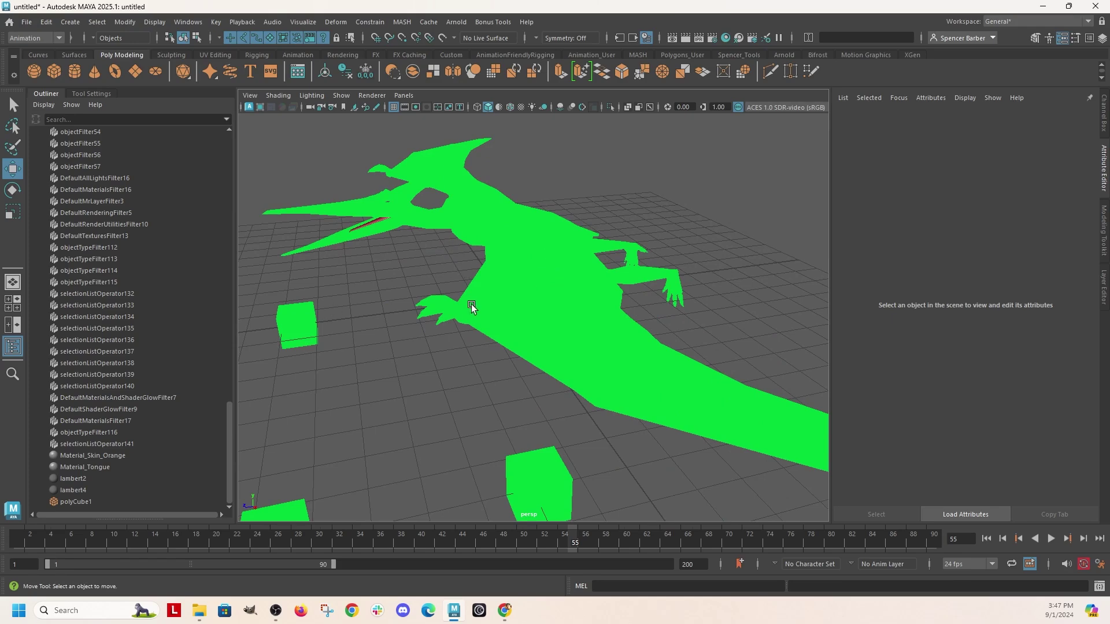
alt+right_drag(472, 306, 440, 284)
alt+drag(428, 311, 453, 326)
key(ctrl+z)
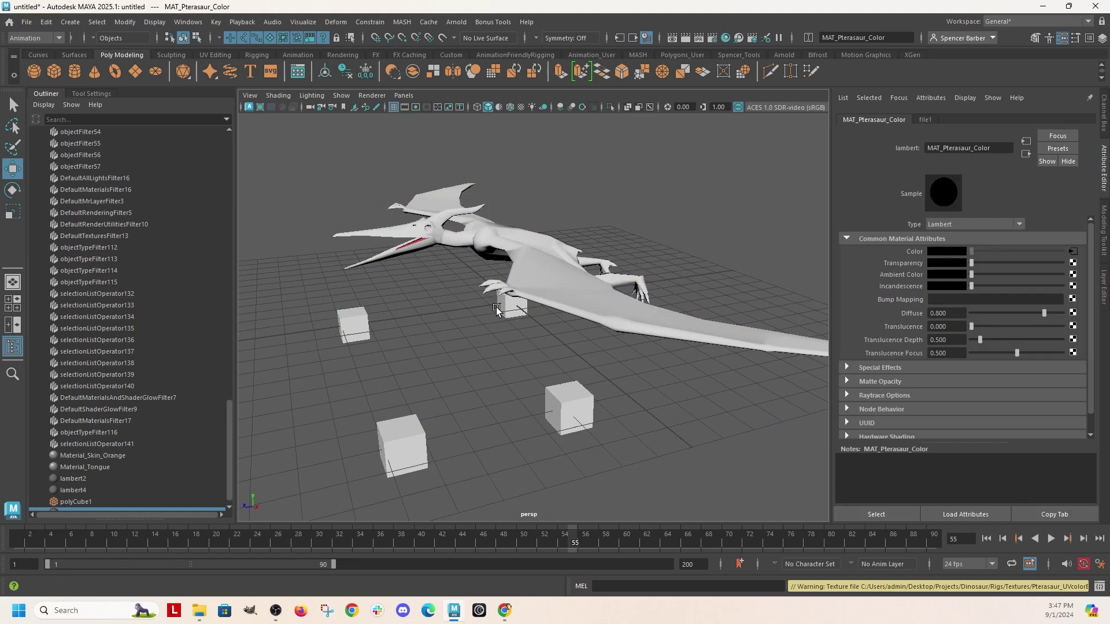
scroll(182, 439, down, 1)
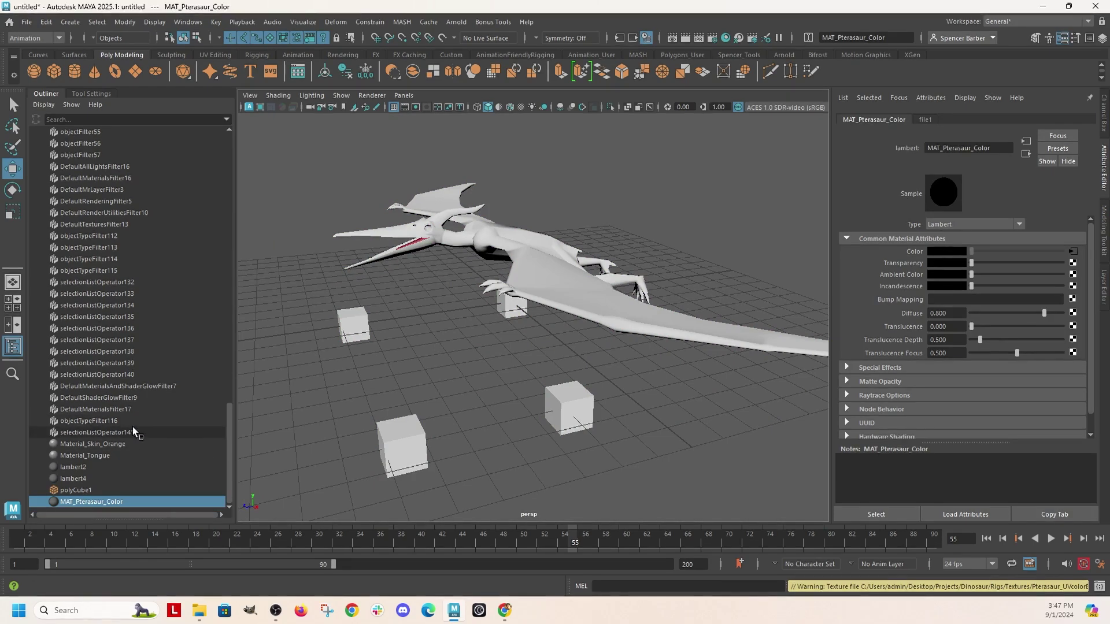
Step: Open the Hypershade, select all objects that use MAT_Pterasaur_Color, and place the window beside the viewport
click(544, 254)
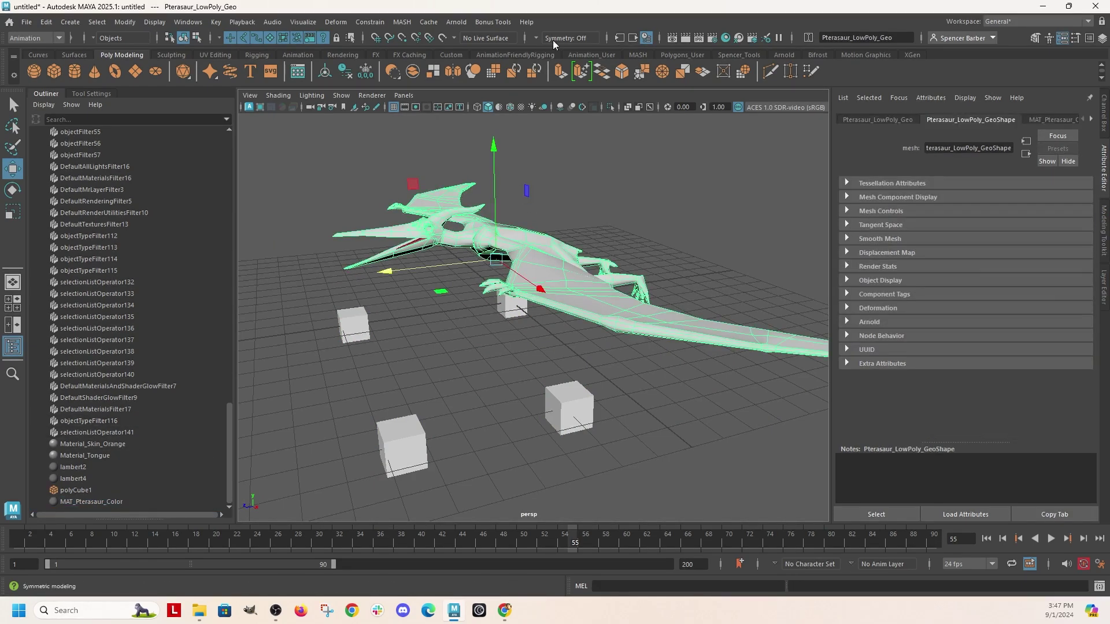
click(726, 38)
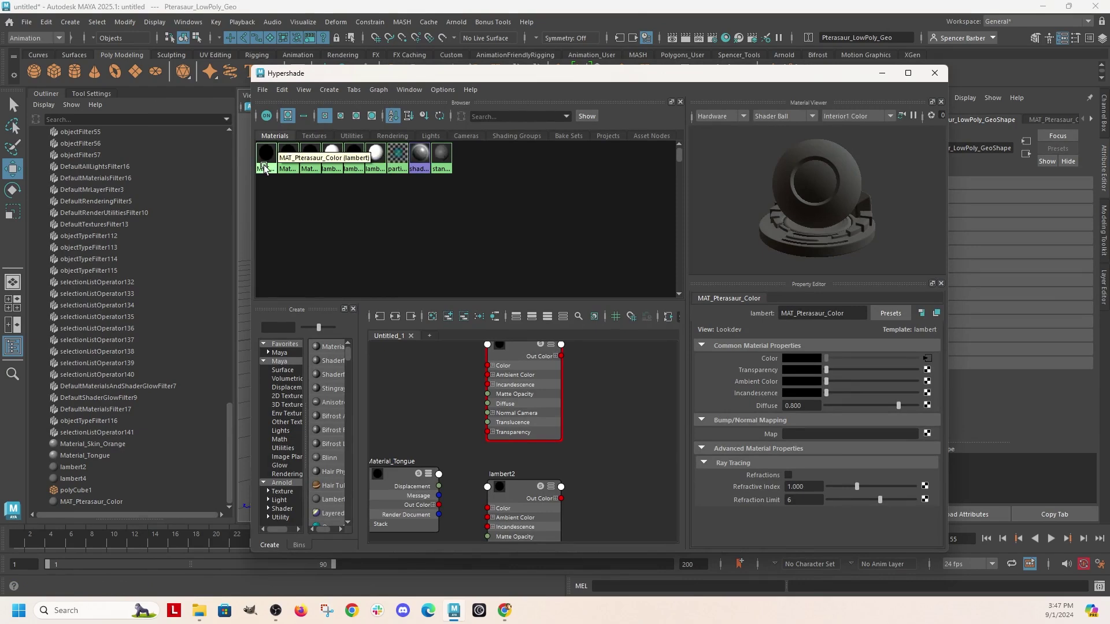
right_drag(263, 161, 347, 160)
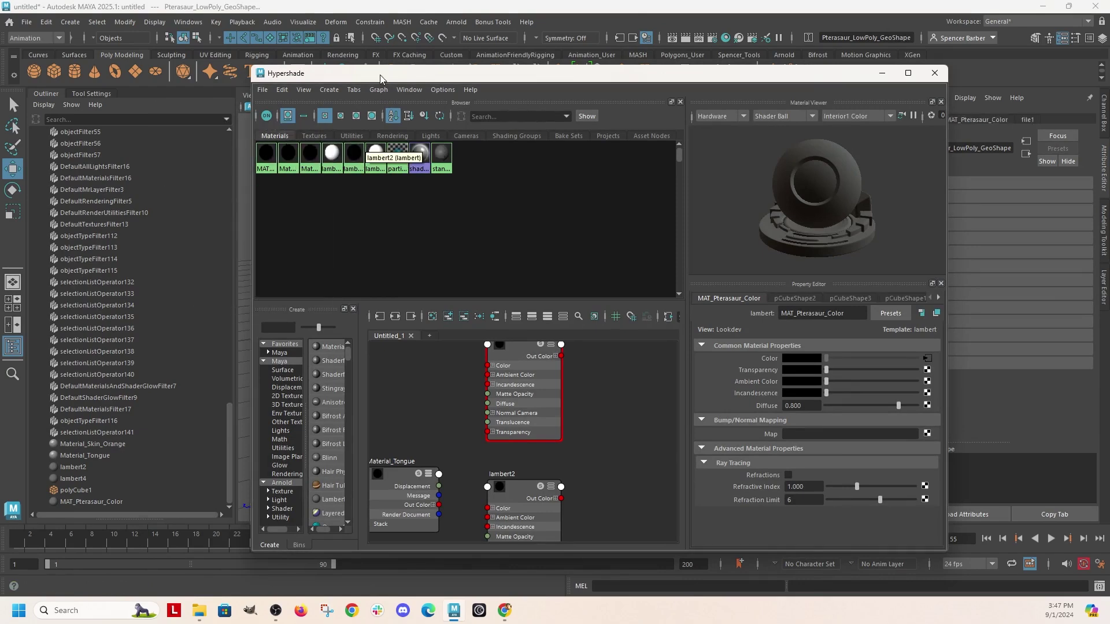
drag(379, 72, 809, 71)
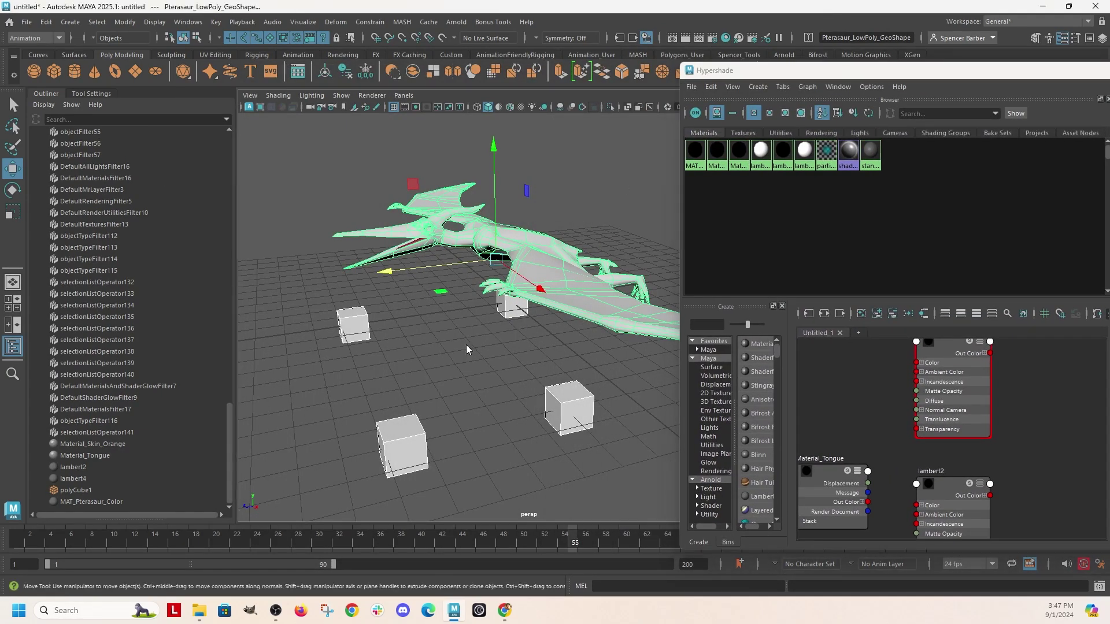
Step: Assign a new MaterialX standard surface material to the pterosaur, move the Hypershade aside and show the material's attributes
right_drag(467, 278, 575, 523)
click(647, 377)
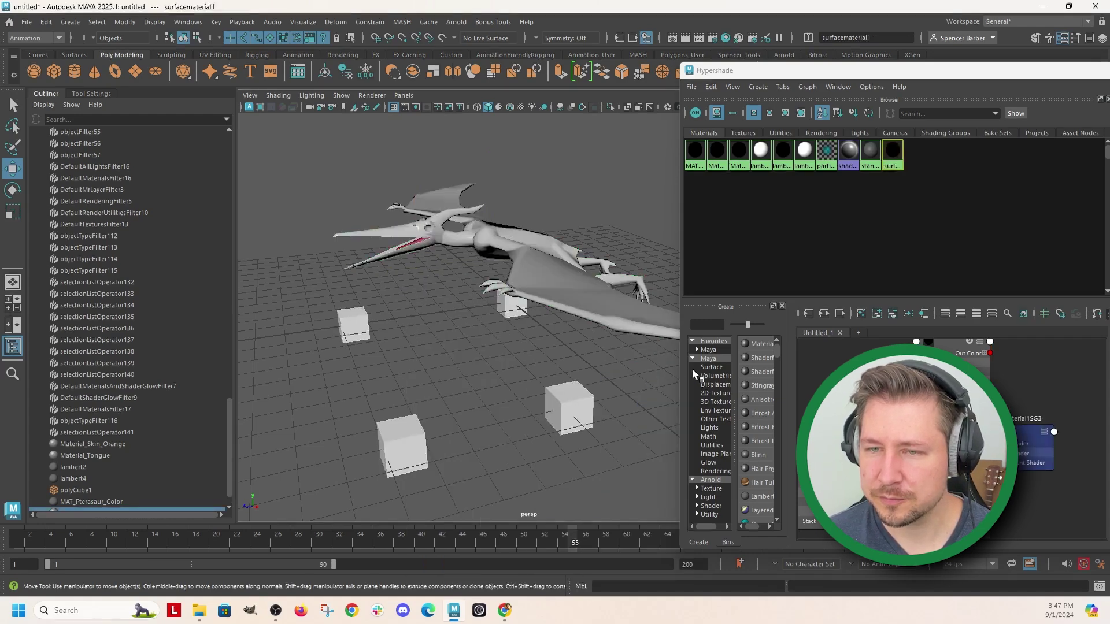
drag(1034, 75, 324, 260)
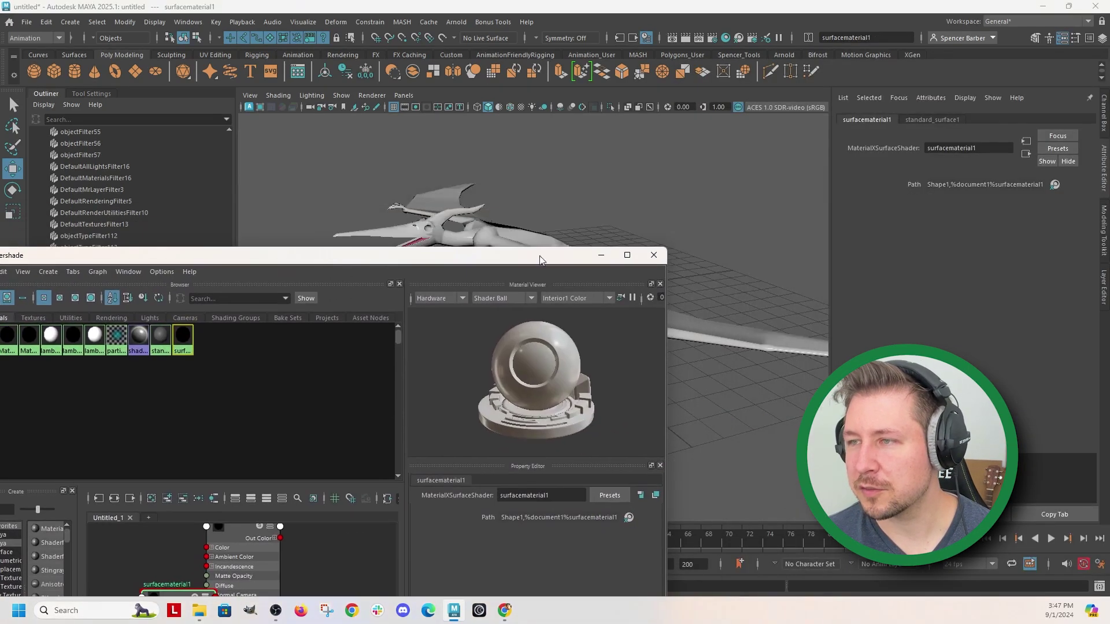
click(1104, 165)
click(1104, 166)
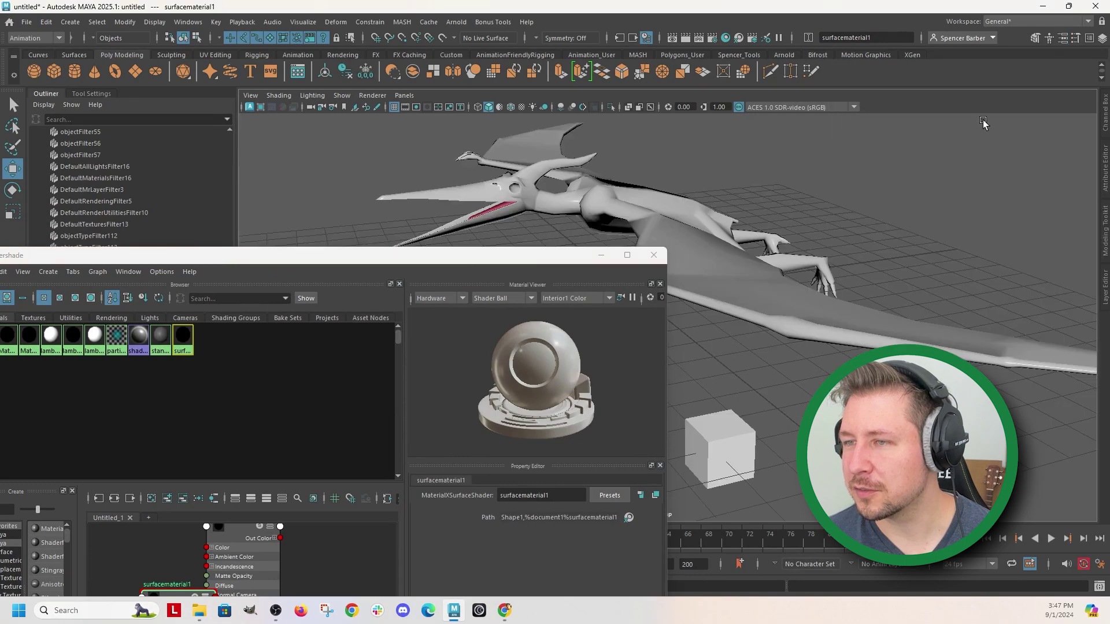
click(1104, 183)
Step: Rename the pterosaur's new surface material as MAT_Pterasuar_Yellow
double_click(970, 147)
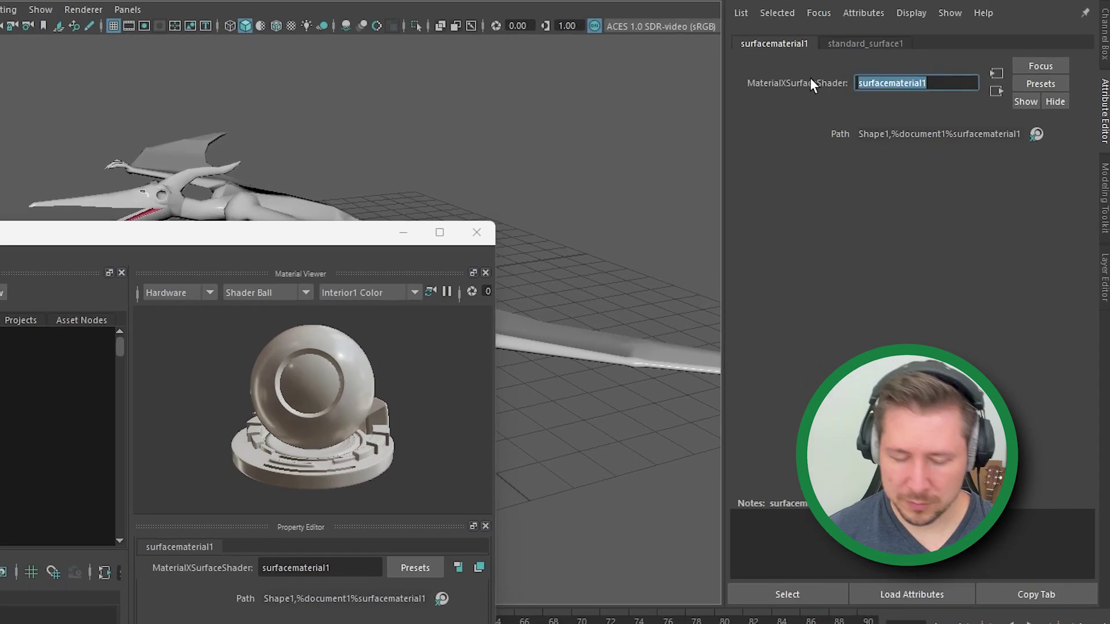
text(Material)
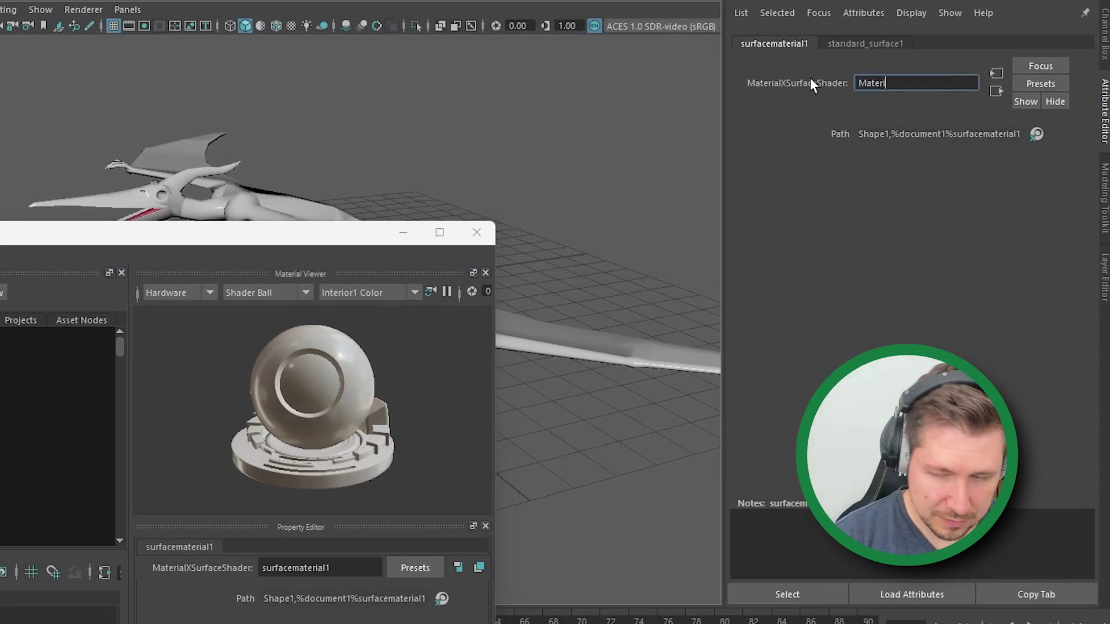
key(BackSpace)
key(BackSpace)
key(BackSpace)
key(BackSpace)
key(BackSpace)
key(BackSpace)
key(BackSpace)
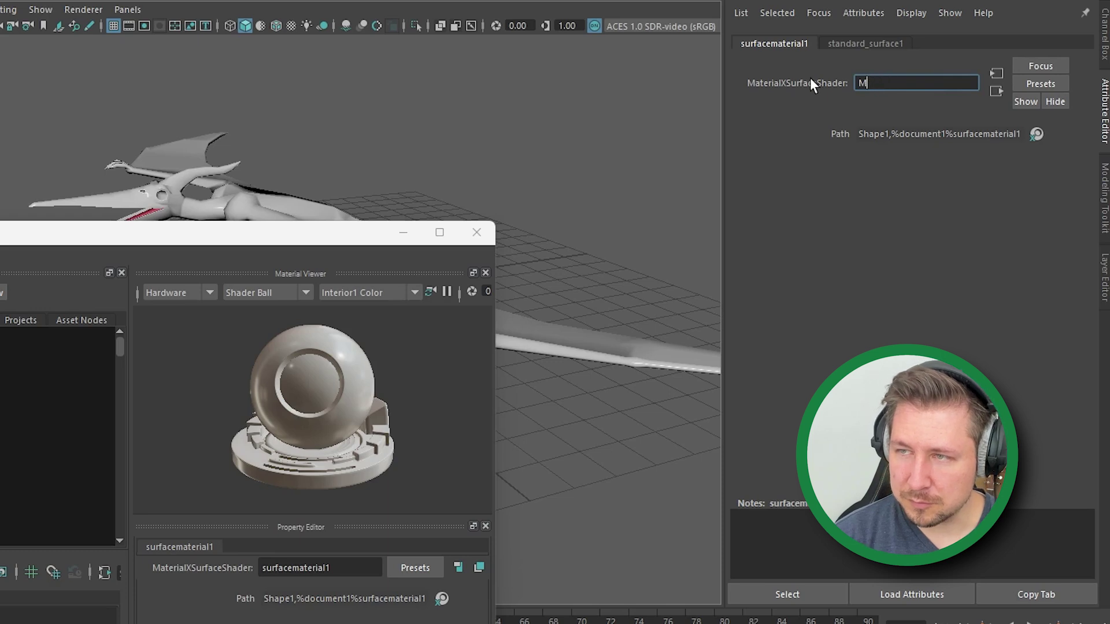
text(AT_)
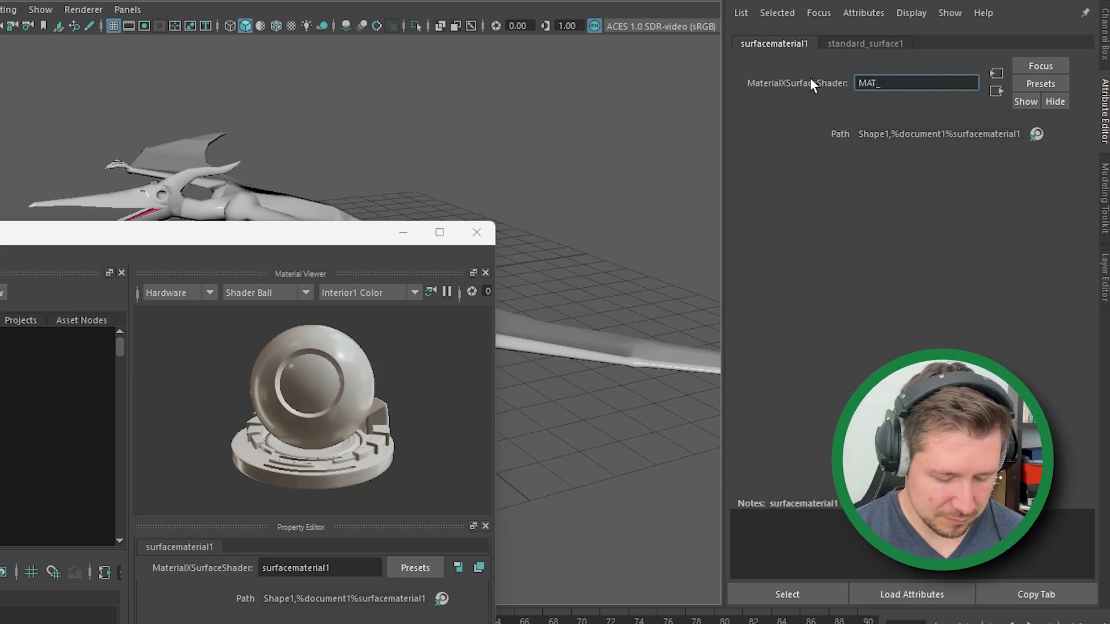
text(Pterasuar)
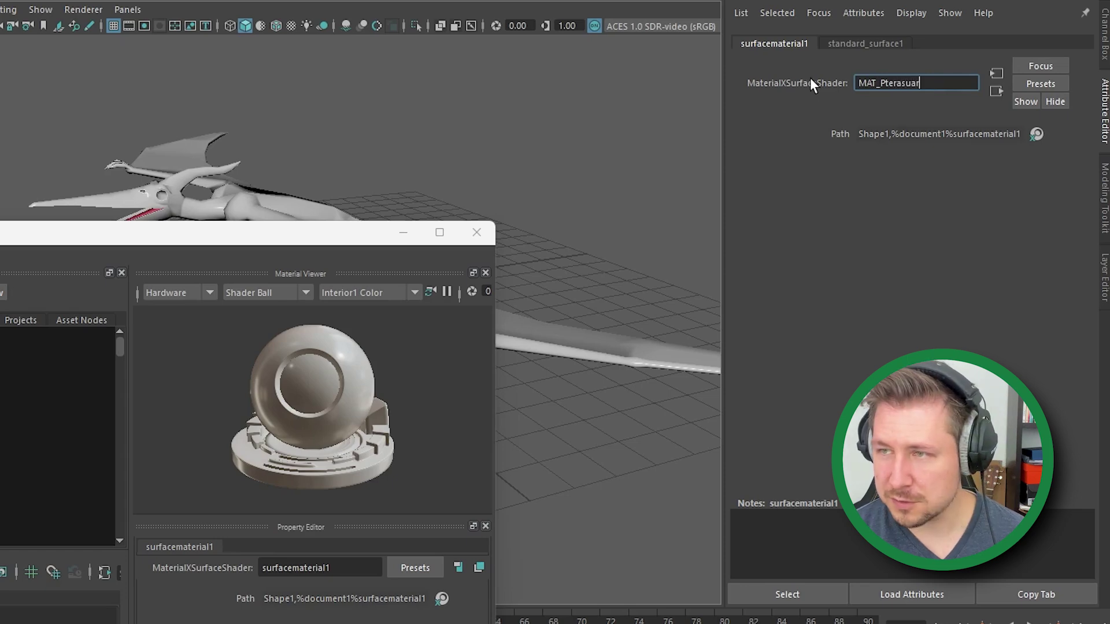
text(_)
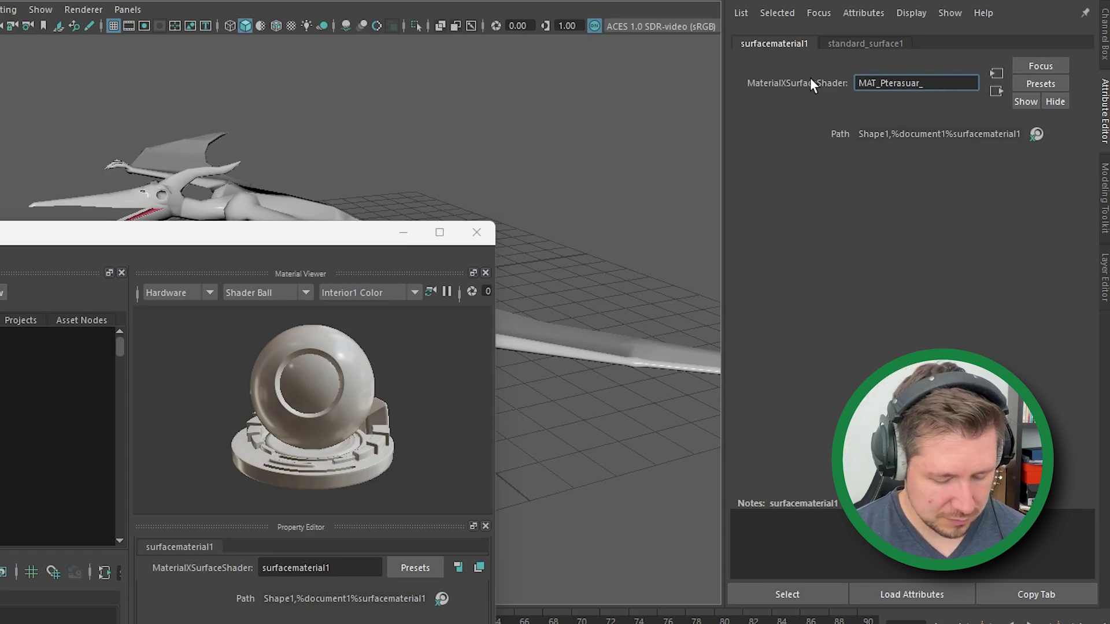
text(Yellow)
key(Return)
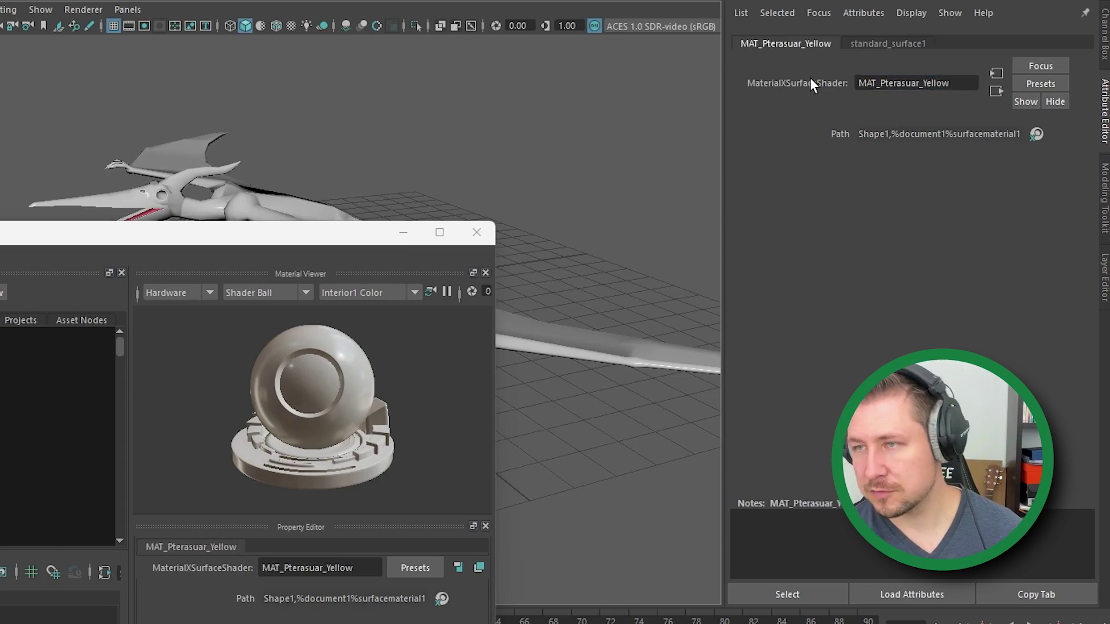
Step: Set the base color of the new material's standard surface to yellow and clear the Hypershade out of the way
click(884, 44)
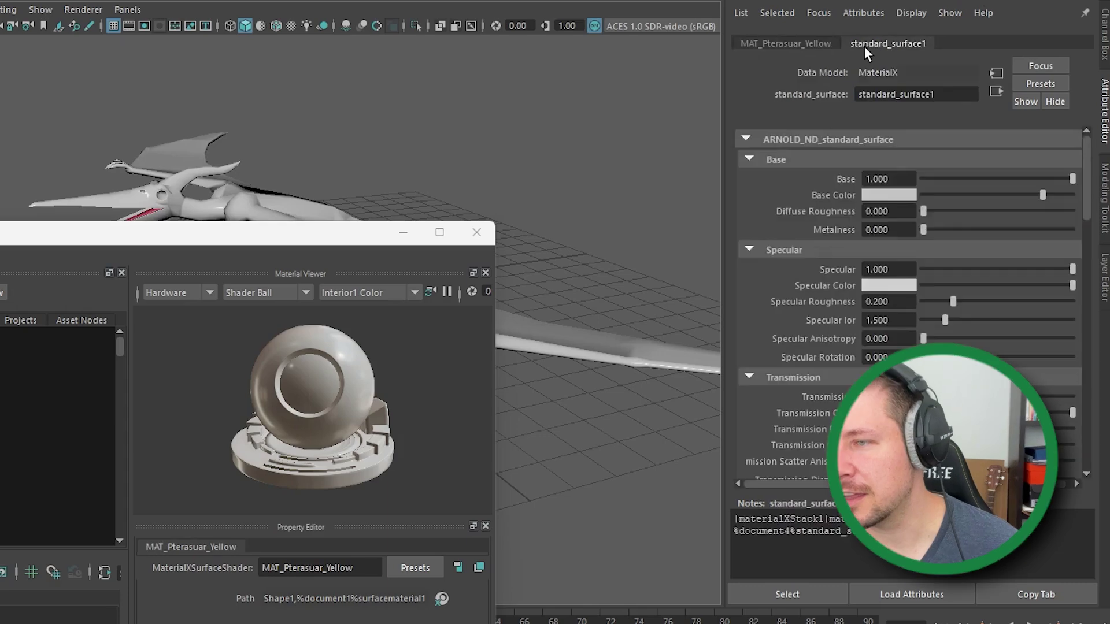
click(887, 196)
drag(815, 248, 929, 266)
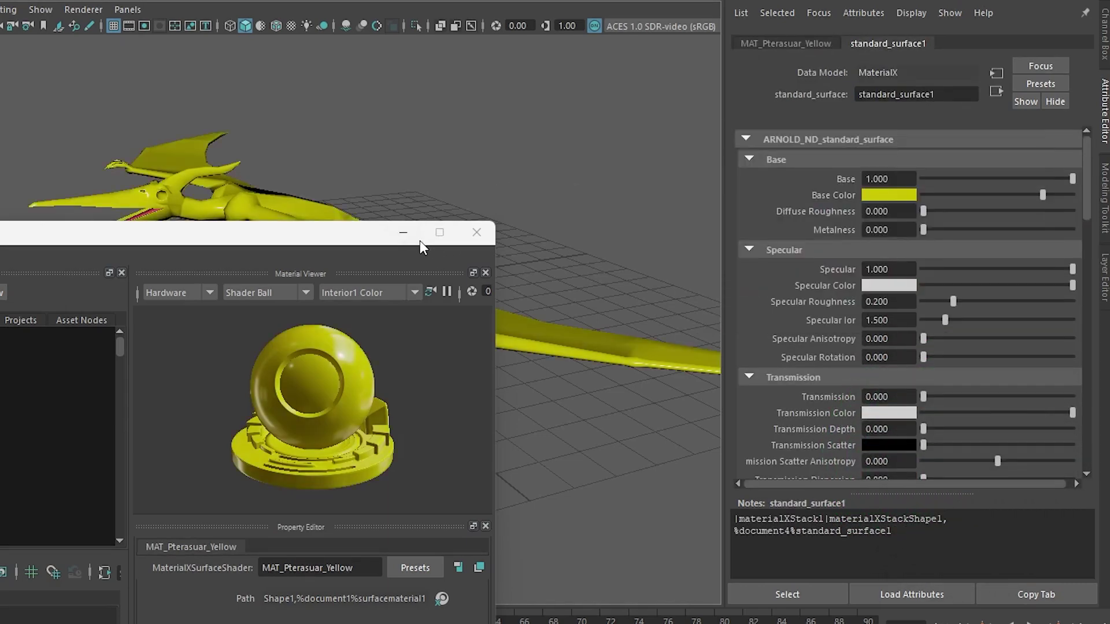
drag(346, 238, 673, 107)
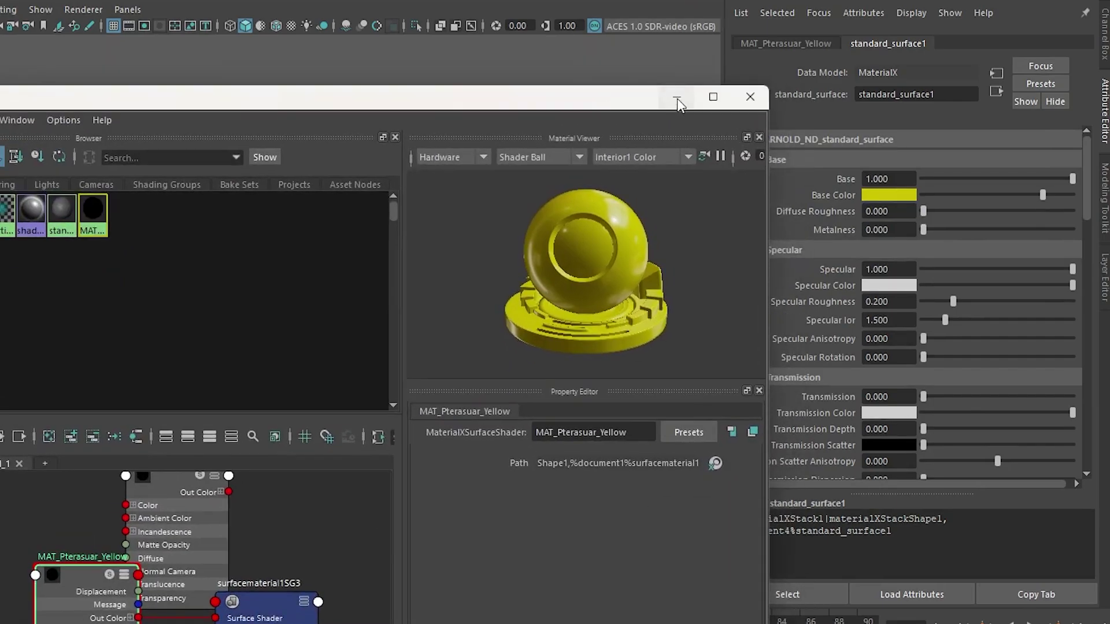
click(677, 98)
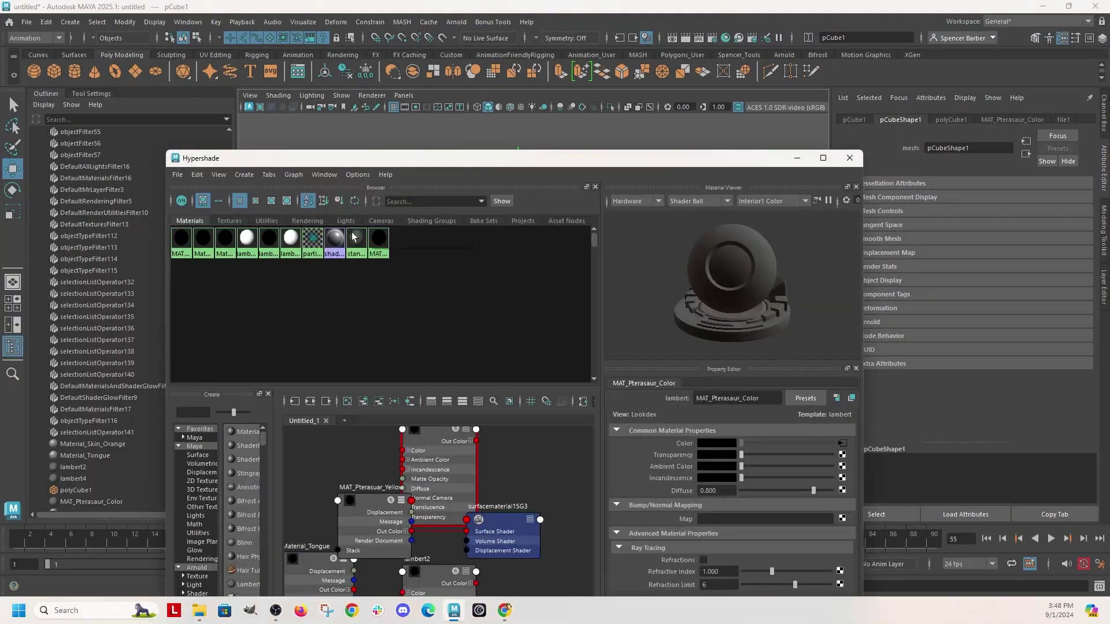
Step: Select all objects that use MAT_Pterasaur_Color and assign the existing MAT_Pterasuar_Yellow material to them
right_click(184, 241)
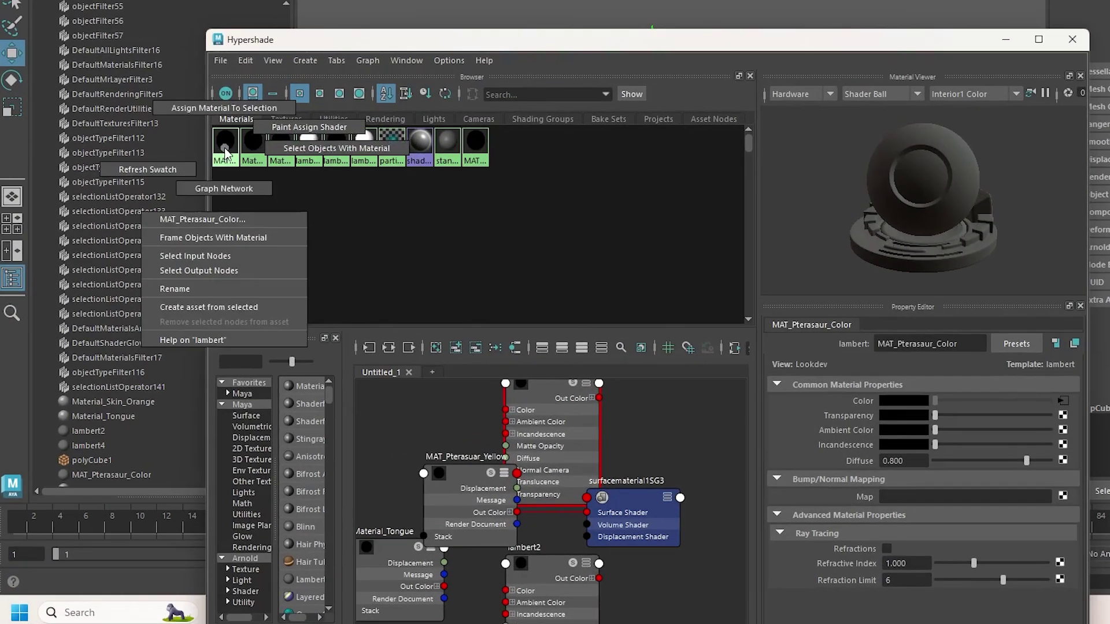
click(316, 149)
drag(513, 32, 1051, 1)
right_click(594, 191)
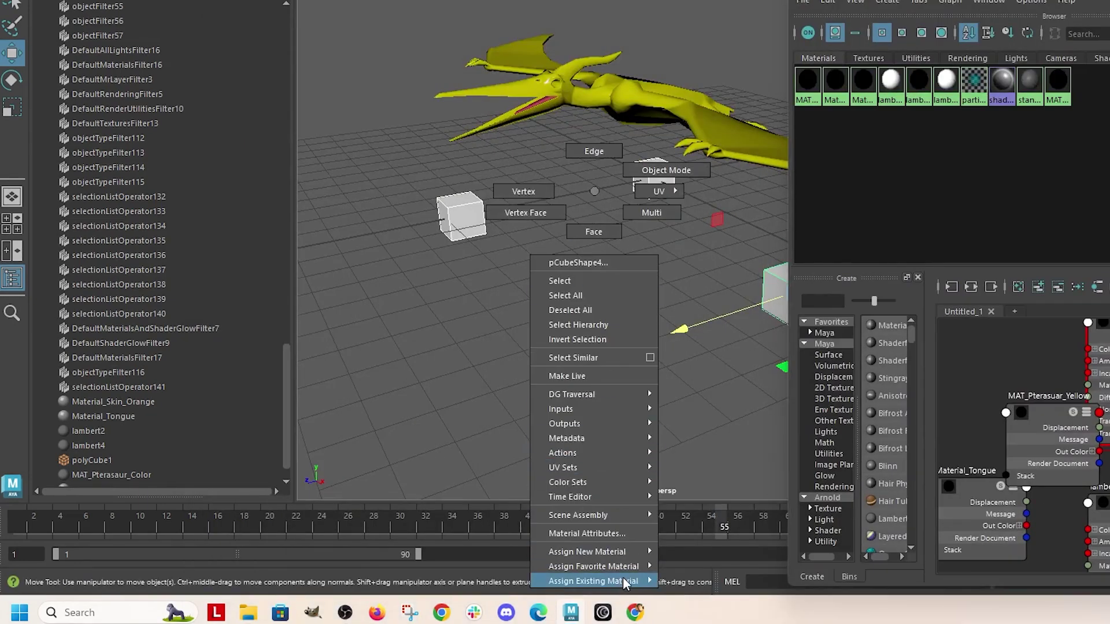
right_drag(623, 581, 742, 457)
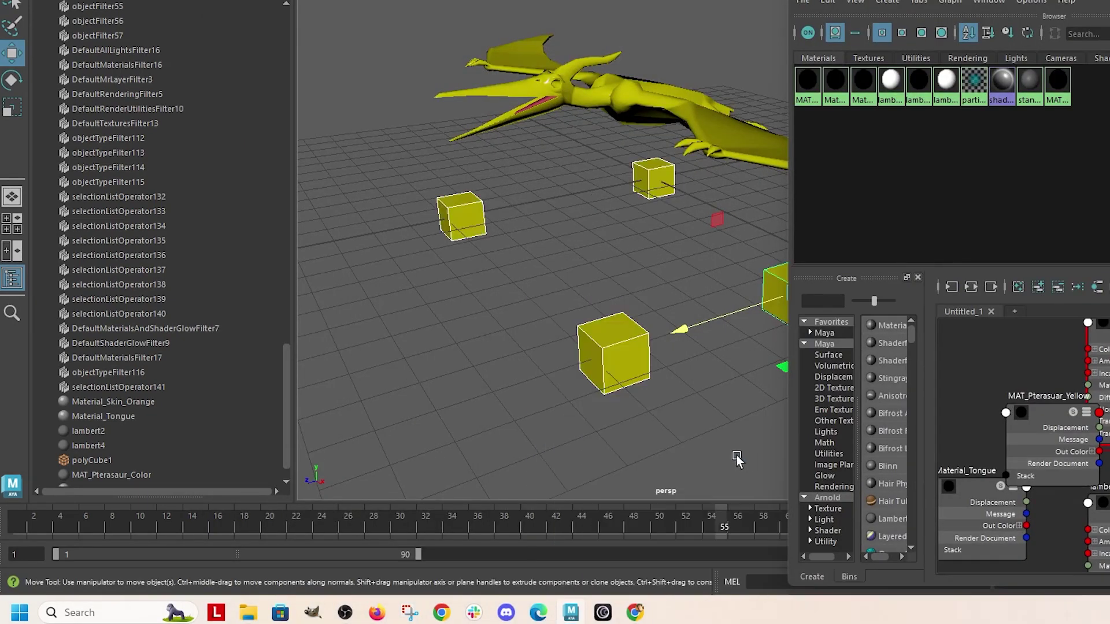
Step: Clear the Hypershade from view and run the MEL command "delete" with the copied material name MAT_Pterasaur_Color
drag(1109, 0, 0, 63)
click(779, 579)
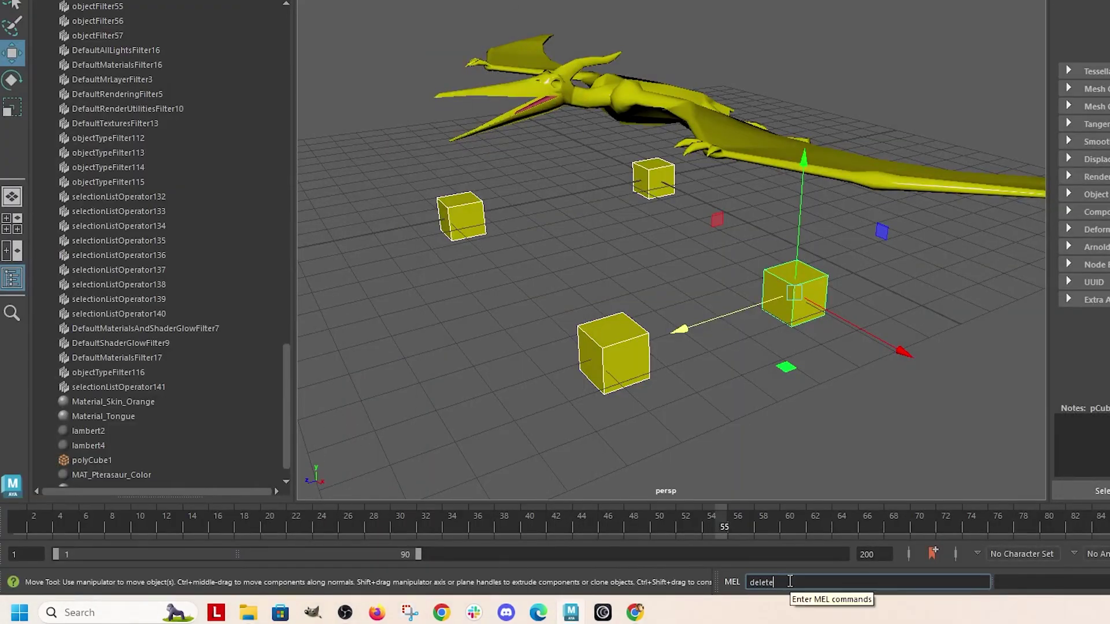
text(delete)
text(MAT_Pterasaur_Color)
key(Return)
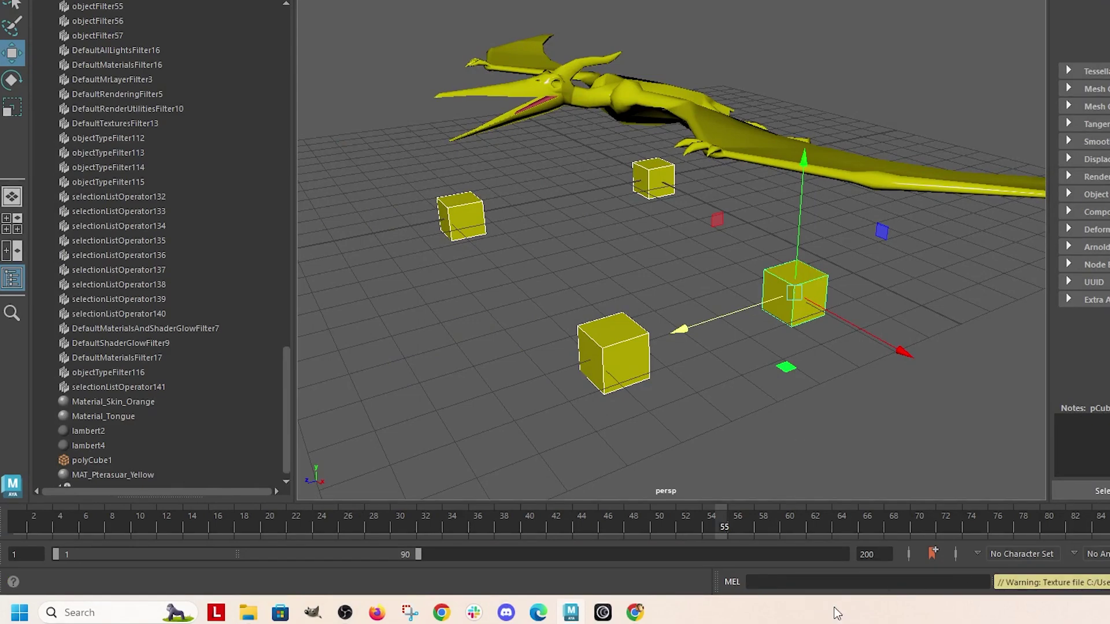